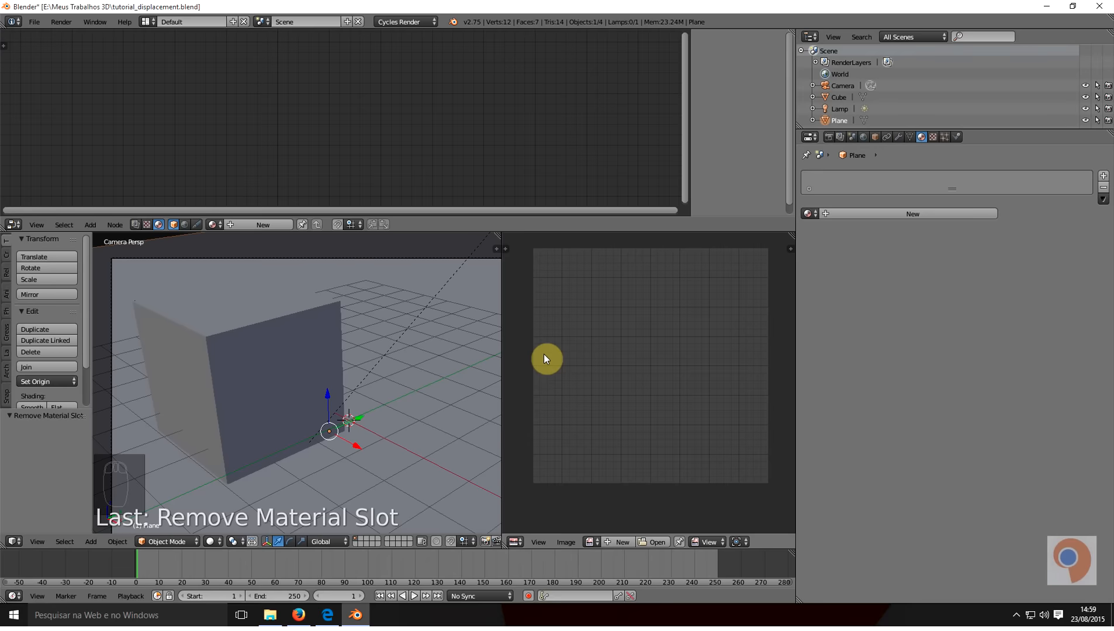
Step: Look over the CG Textures website in Firefox, then bring up the Downloads folder in File Explorer
click(298, 615)
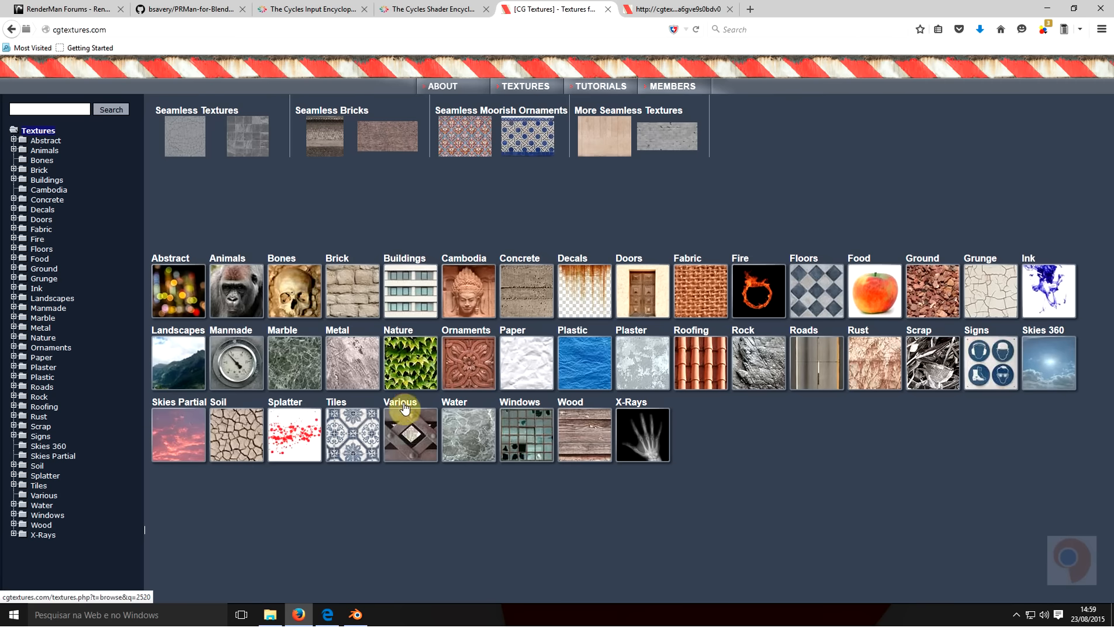
click(269, 615)
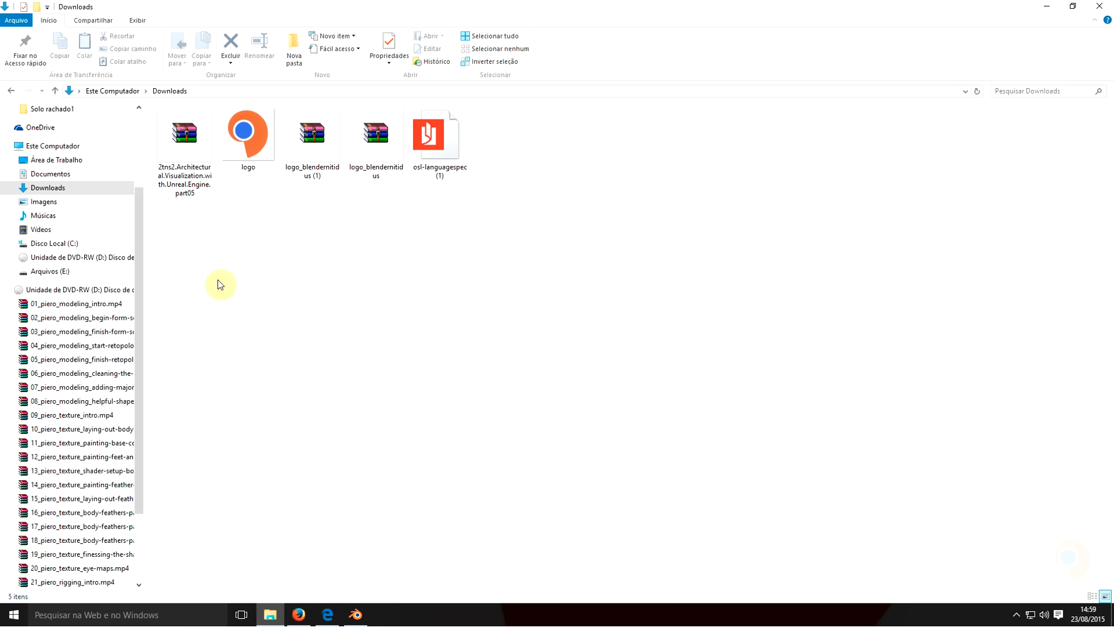
Step: Find and launch GIMP 2 with the Windows search
click(157, 615)
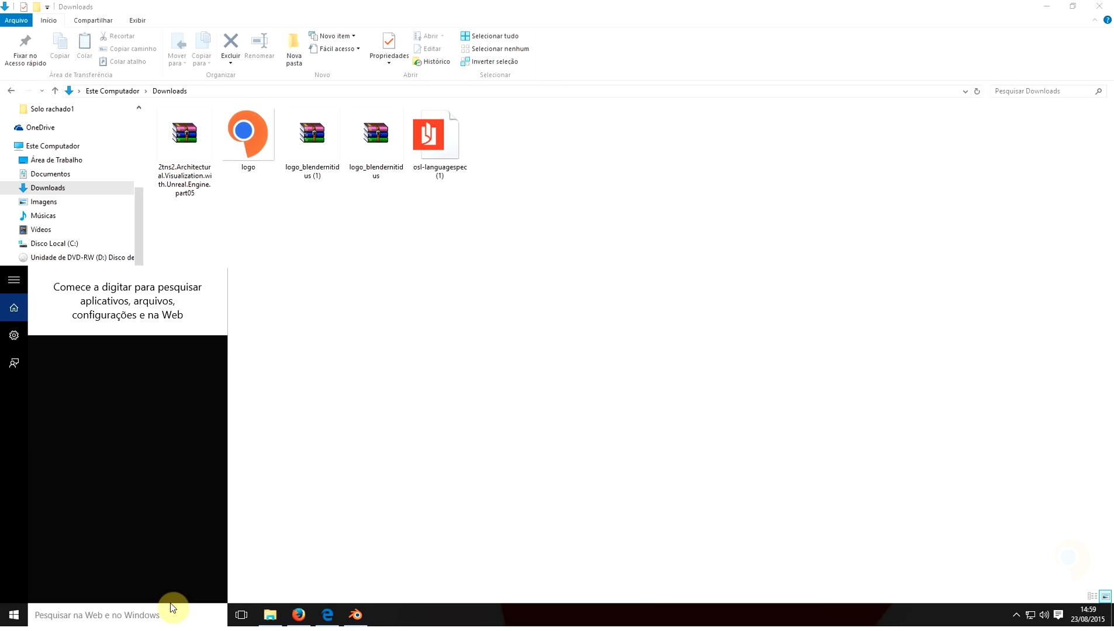
text(gimp)
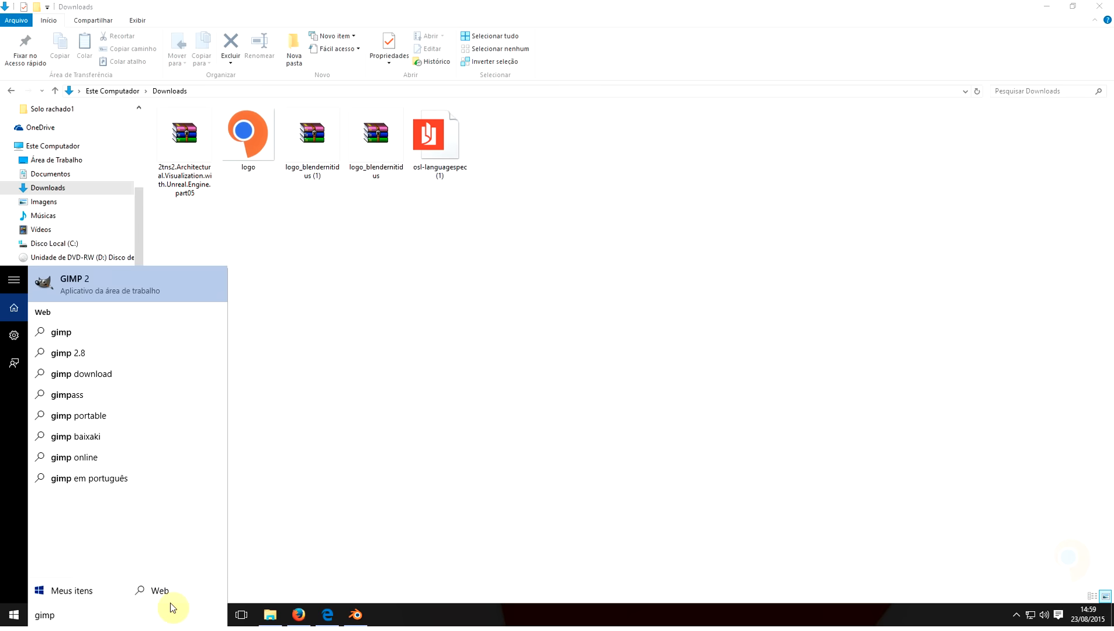
key(Return)
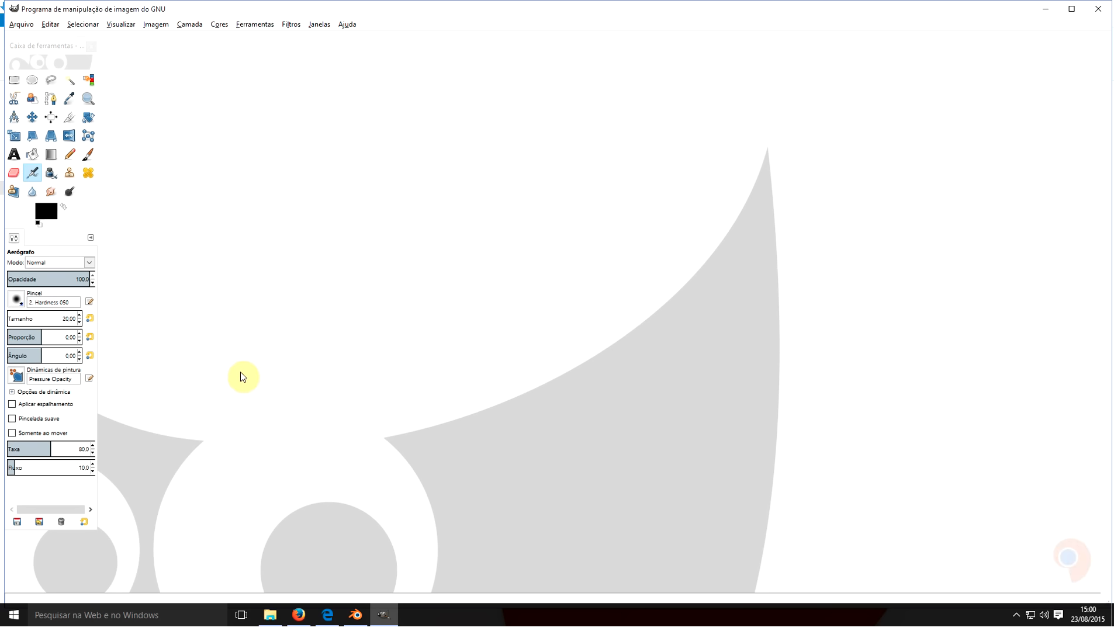
Step: Open the Piso_pedra.jpg image from Imagens\Texturas\Piso de Pdra\Floor Street on the Arquivos (E:) drive
click(17, 26)
click(38, 60)
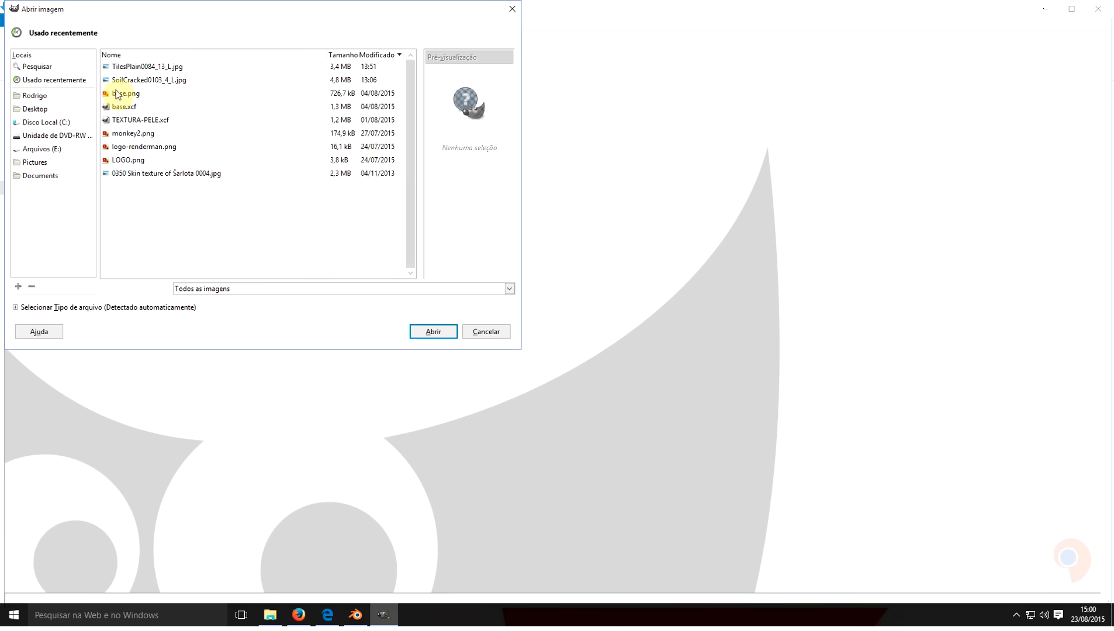
click(40, 154)
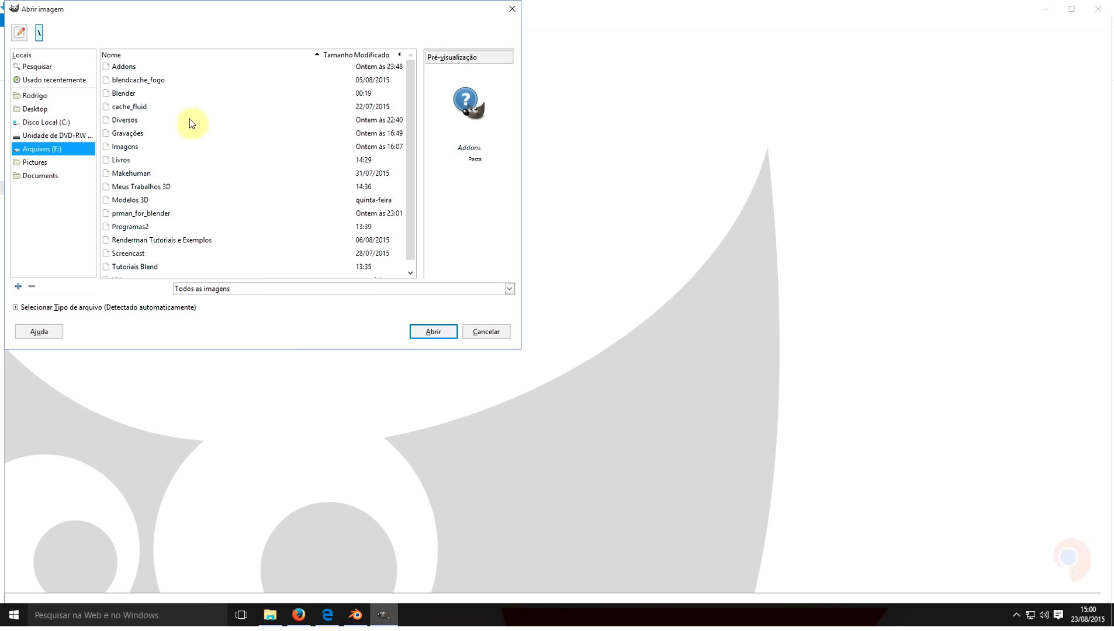
double_click(124, 147)
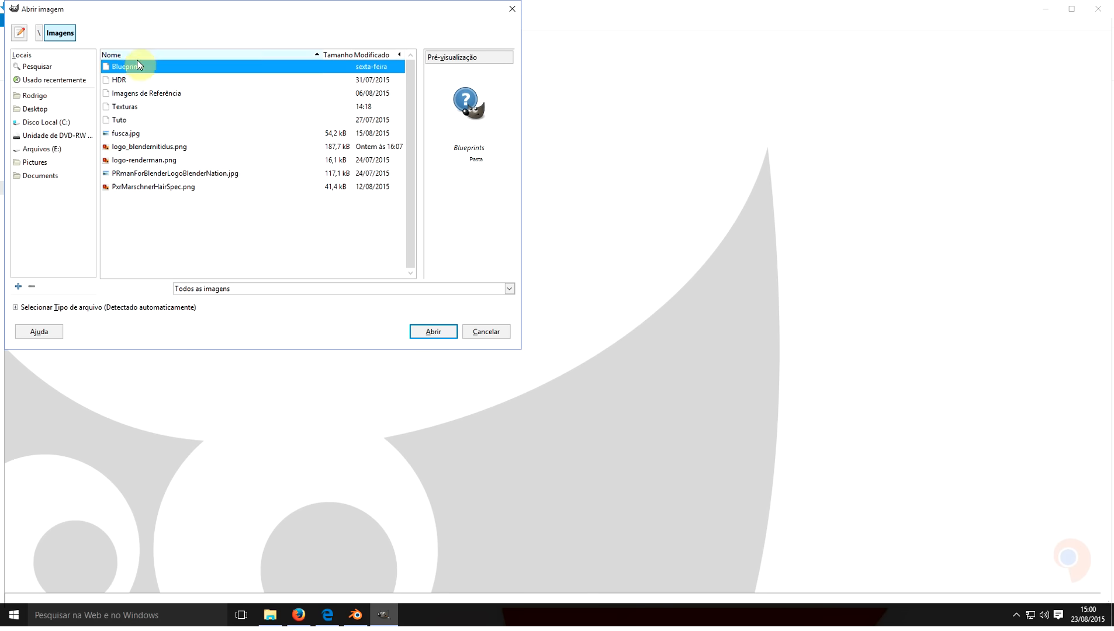
double_click(137, 109)
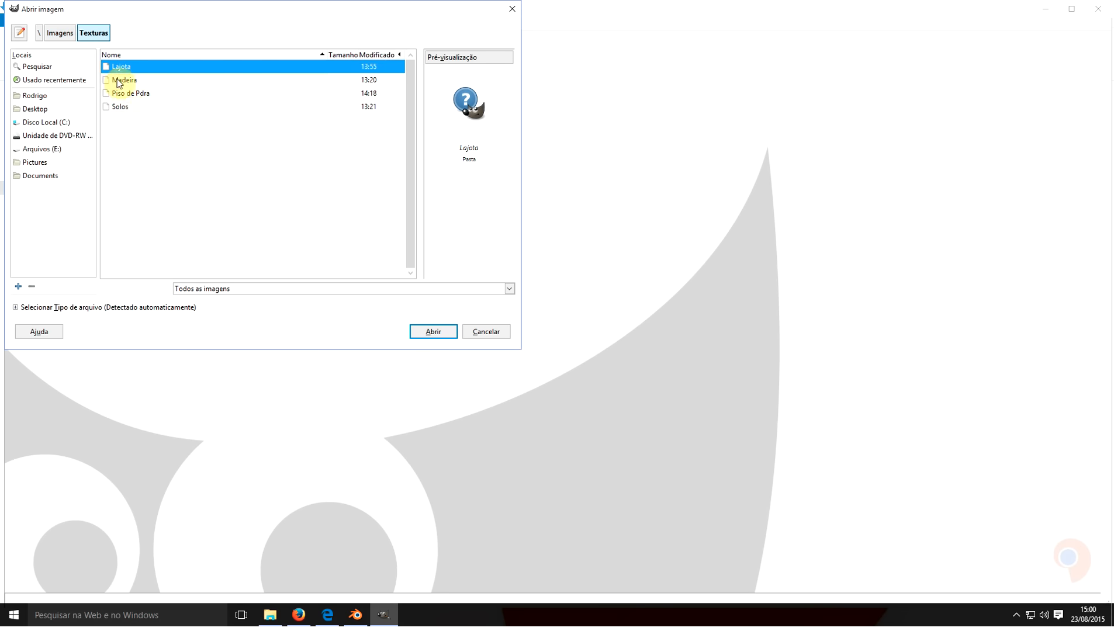
drag(120, 79, 113, 99)
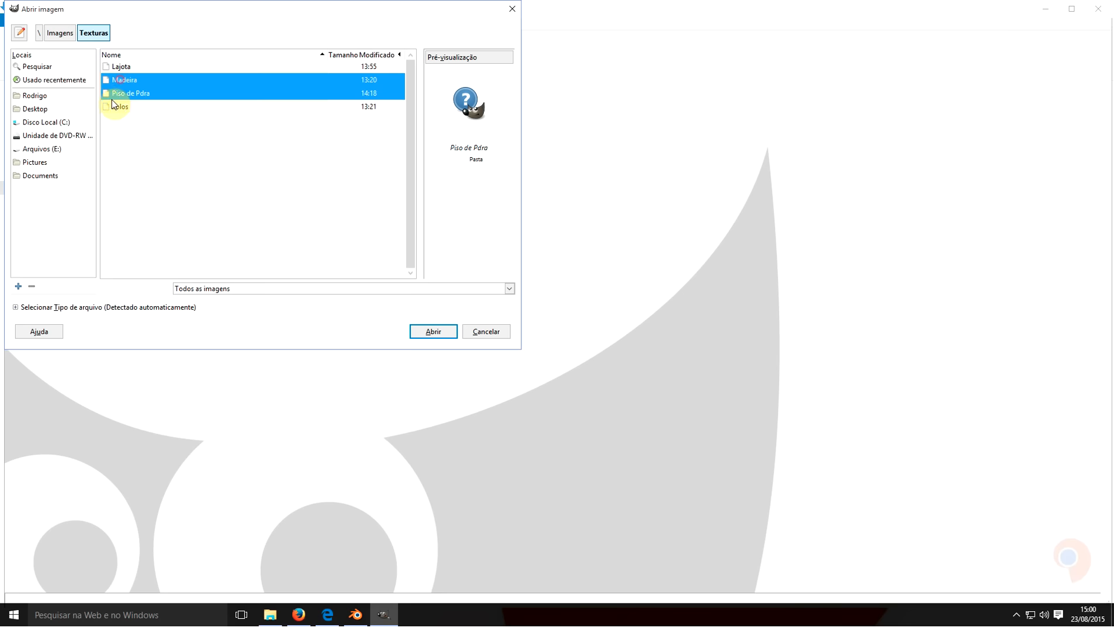
double_click(121, 96)
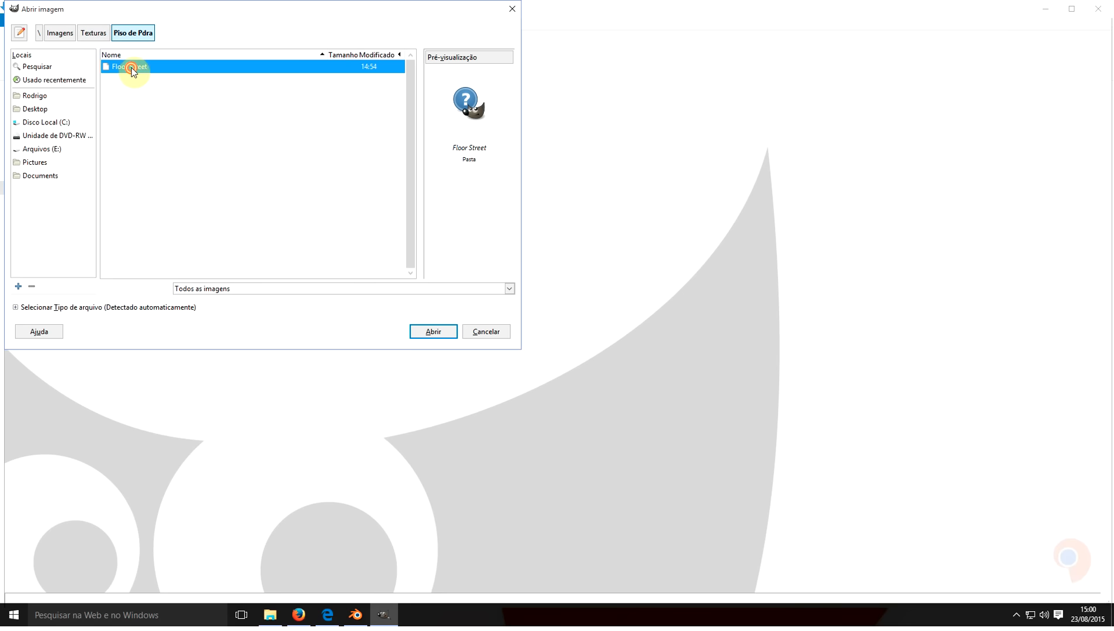
double_click(130, 68)
click(437, 333)
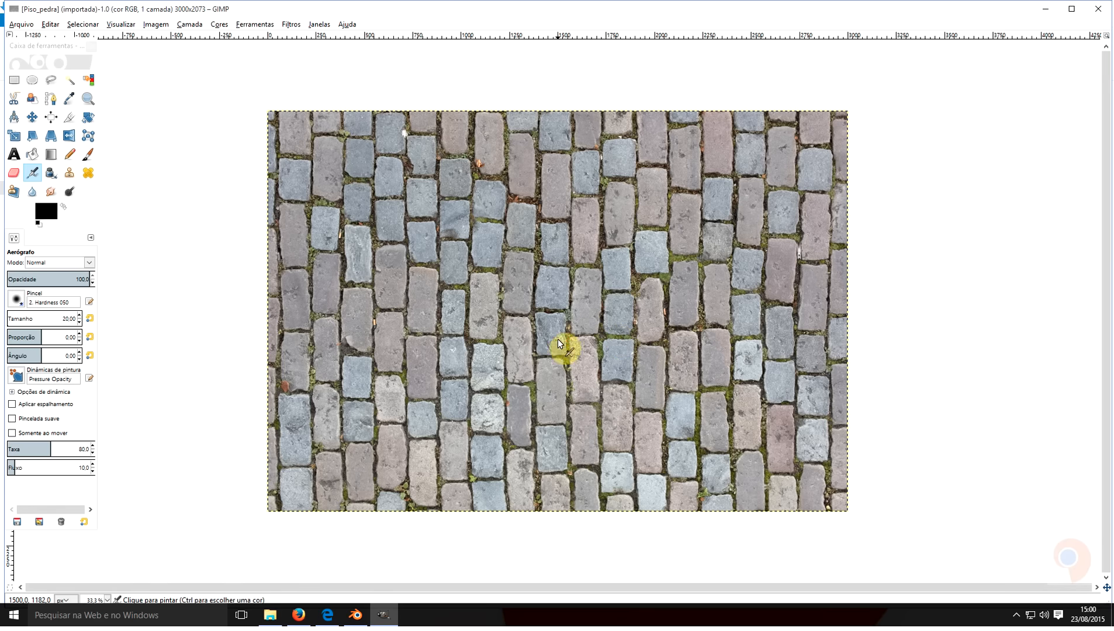
Step: Run the Insane Bump mapping filter on the stone floor image with its default settings to generate the texture maps
ctrl+scroll(561, 329, up, 2)
ctrl+scroll(557, 335, down, 2)
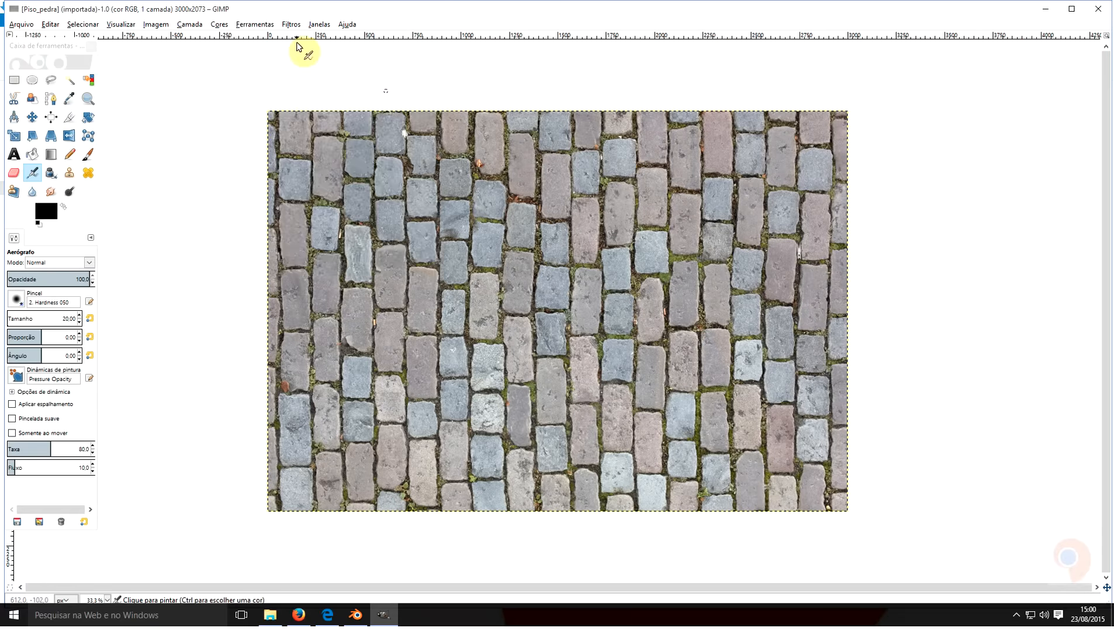
click(291, 24)
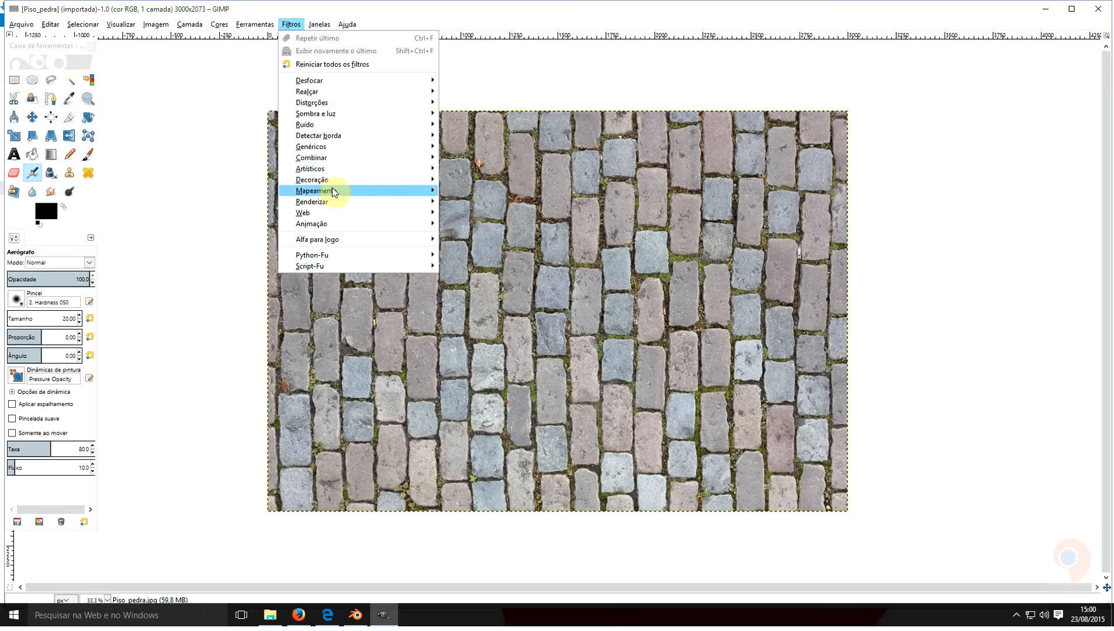
mouse_move(398, 191)
click(475, 223)
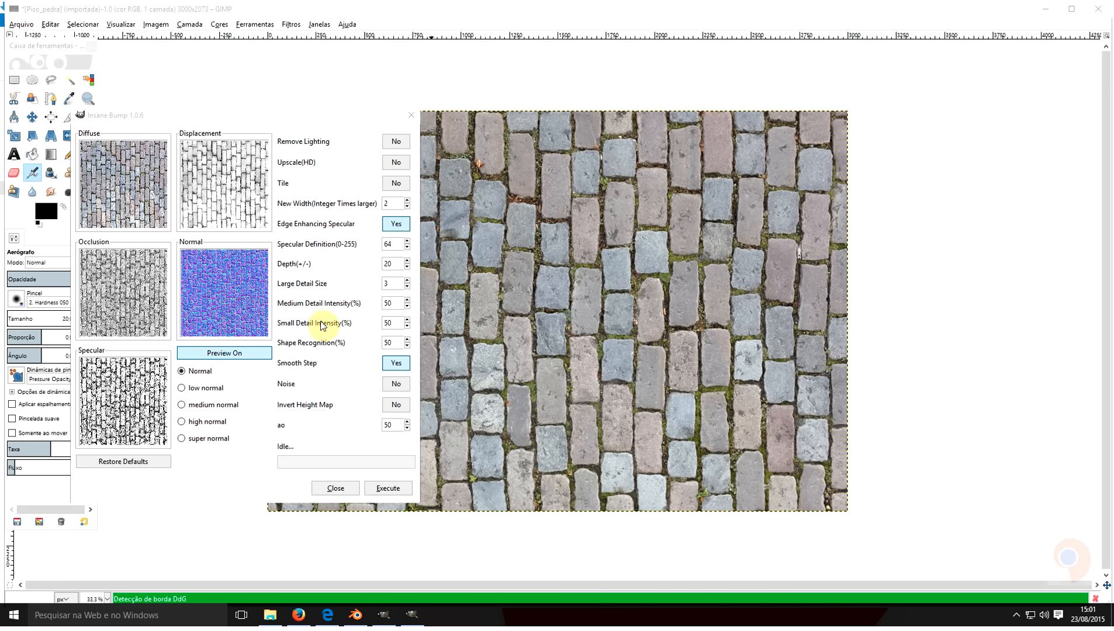
drag(290, 117, 665, 110)
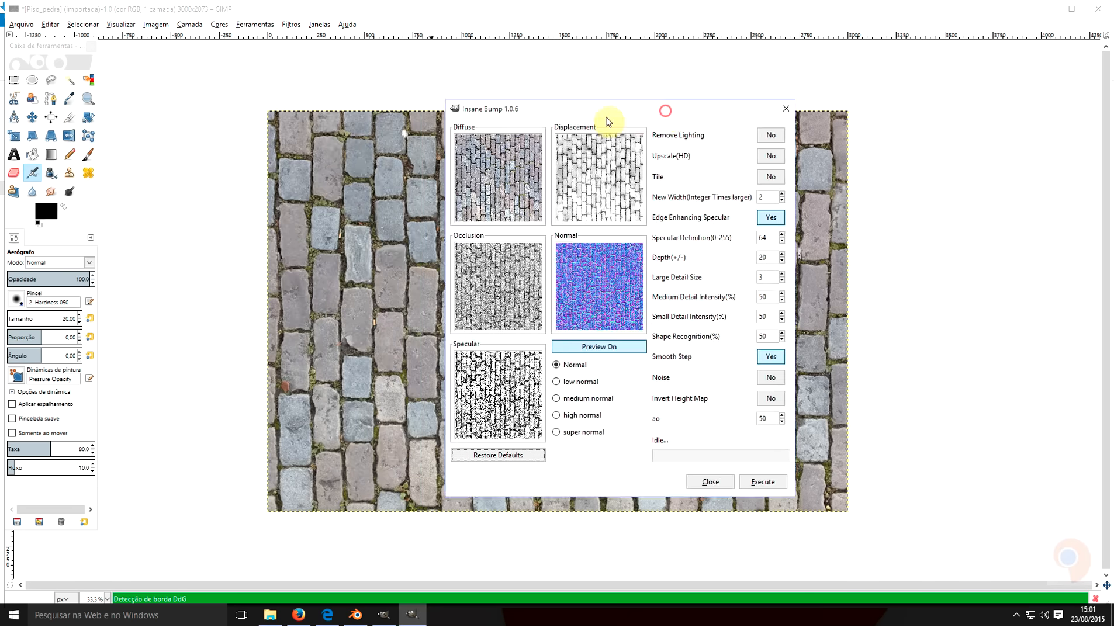
click(1017, 617)
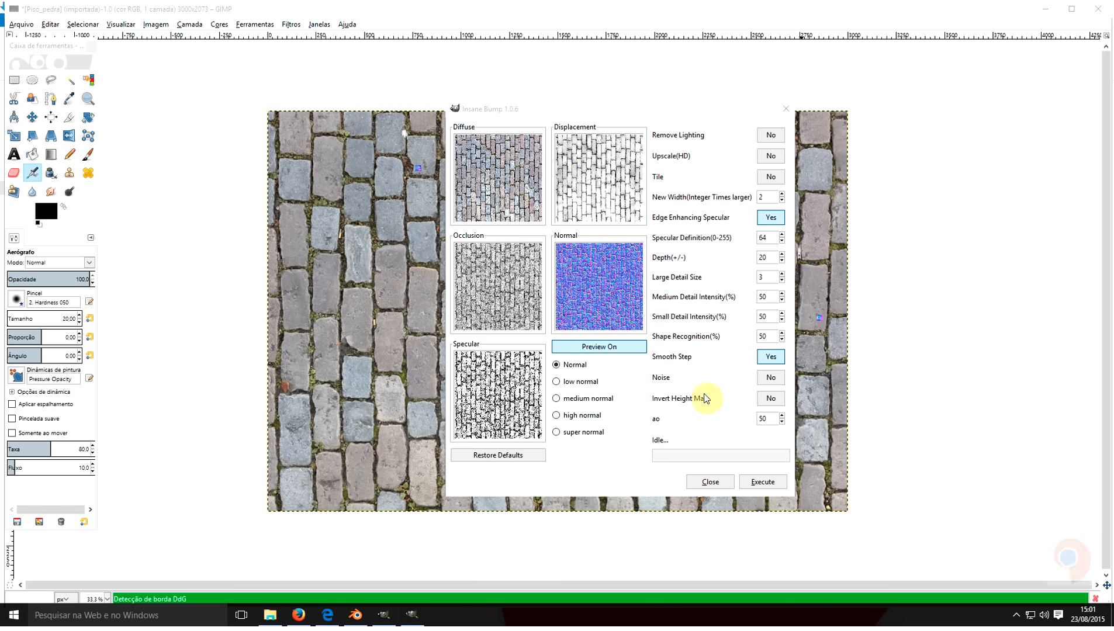
click(766, 488)
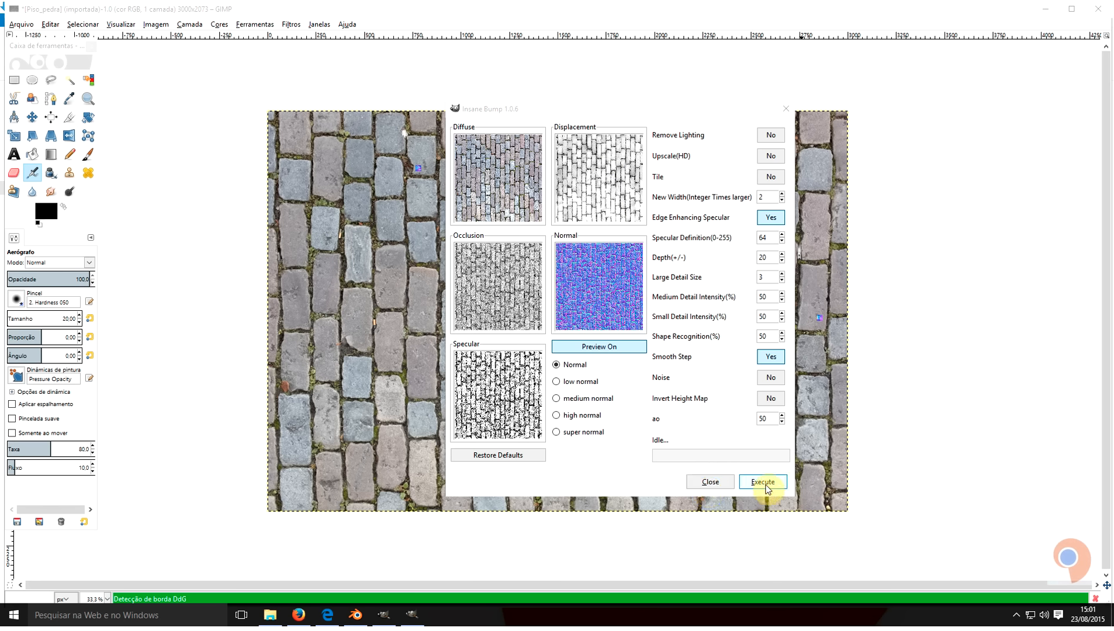
click(763, 483)
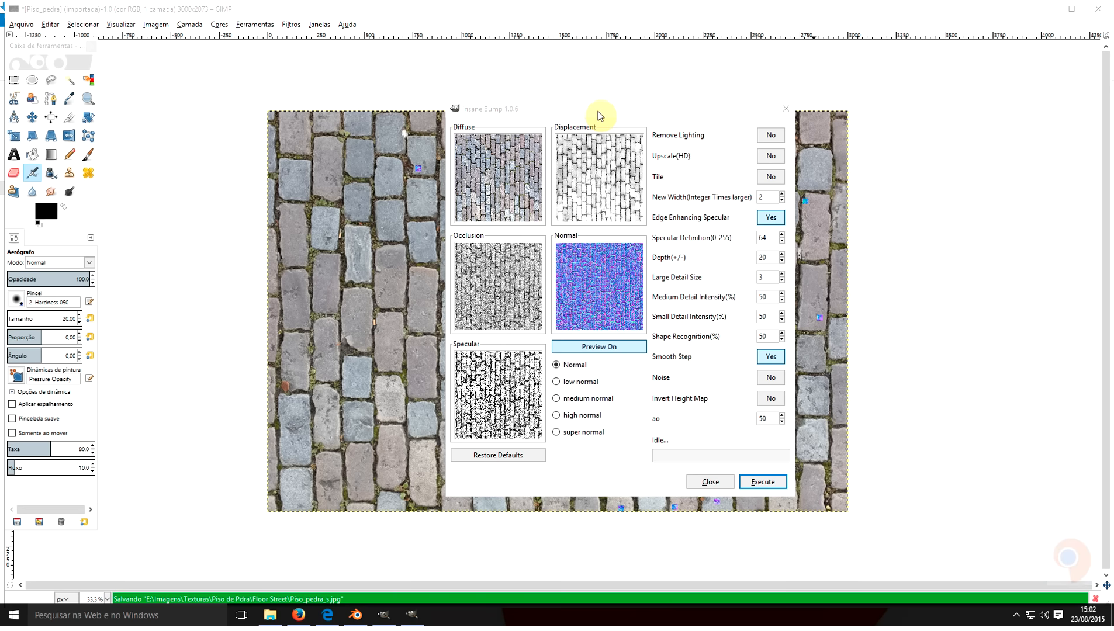
drag(697, 121, 505, 119)
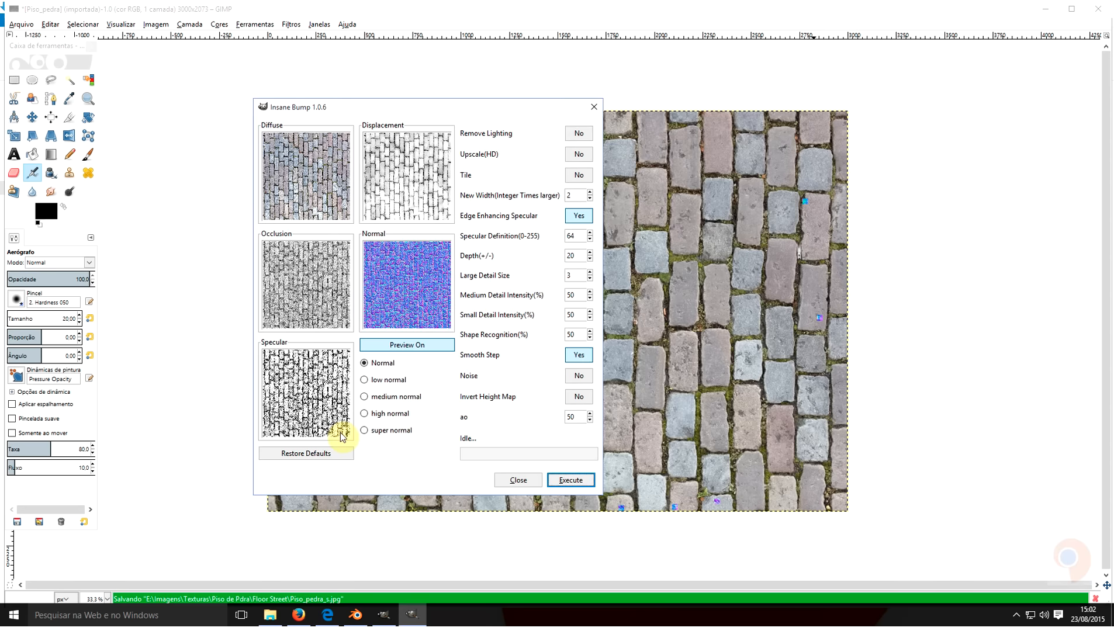
Step: Switch to File Explorer and browse to Imagens\Texturas\Piso de Pdra\Floor Street on the Arquivos (E:) drive
click(270, 615)
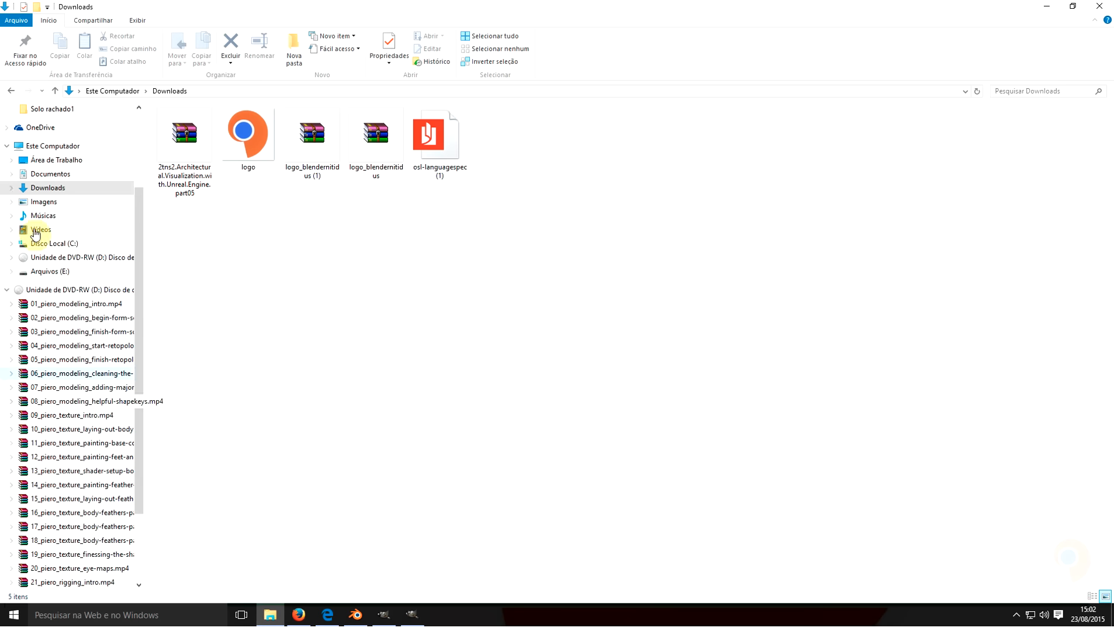
click(45, 273)
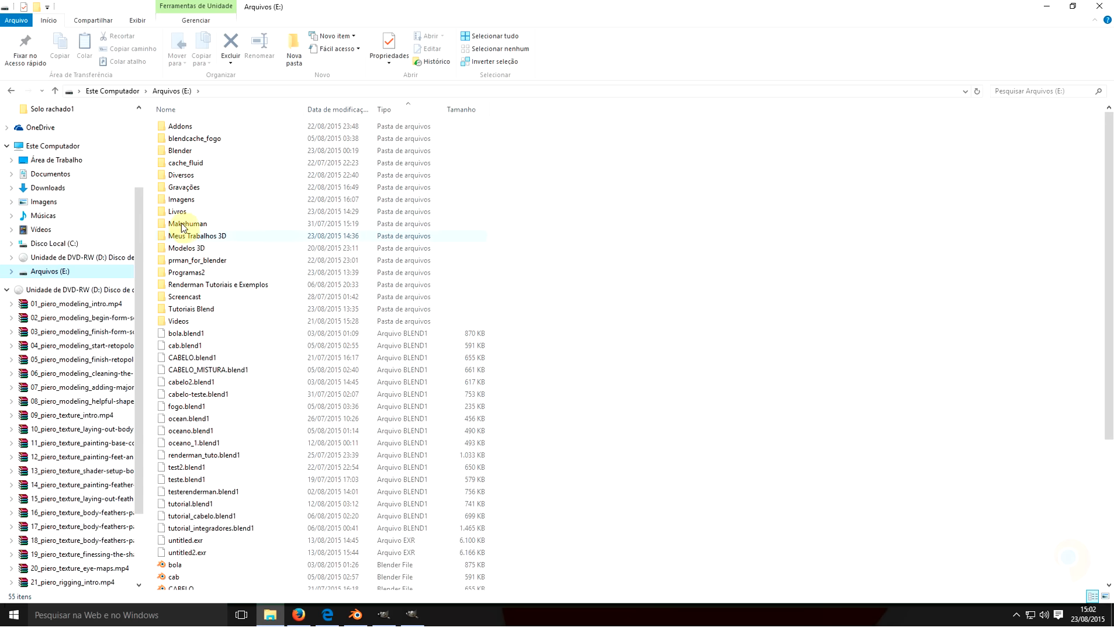
double_click(181, 199)
double_click(374, 142)
double_click(307, 146)
double_click(177, 126)
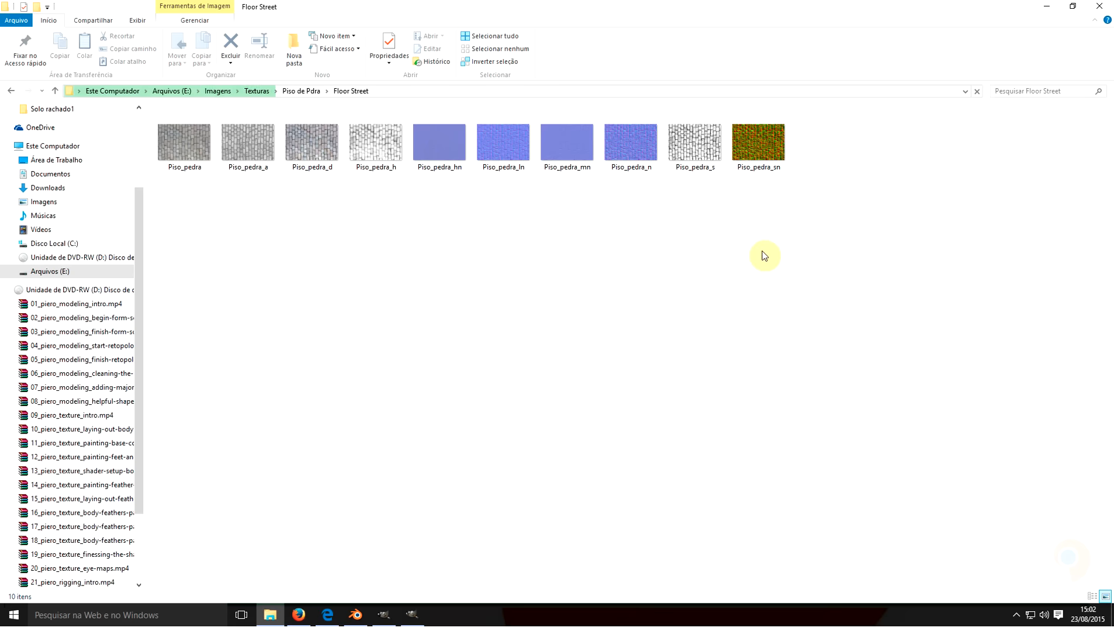
Step: View the Piso_pedra_h height map full size in the photo viewer, then close it
click(384, 148)
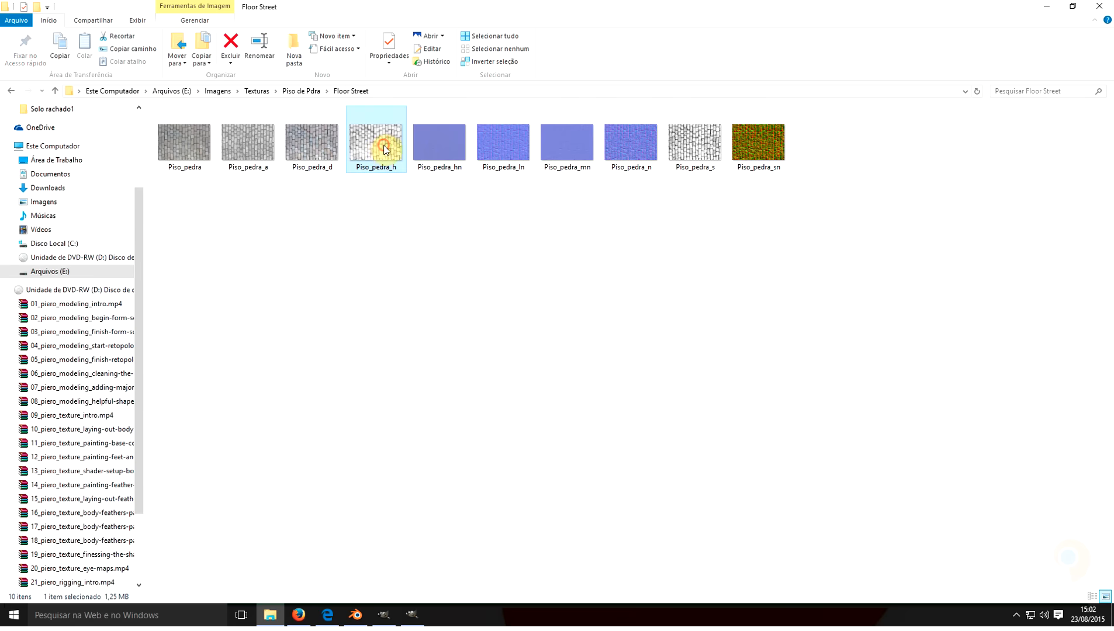
double_click(375, 153)
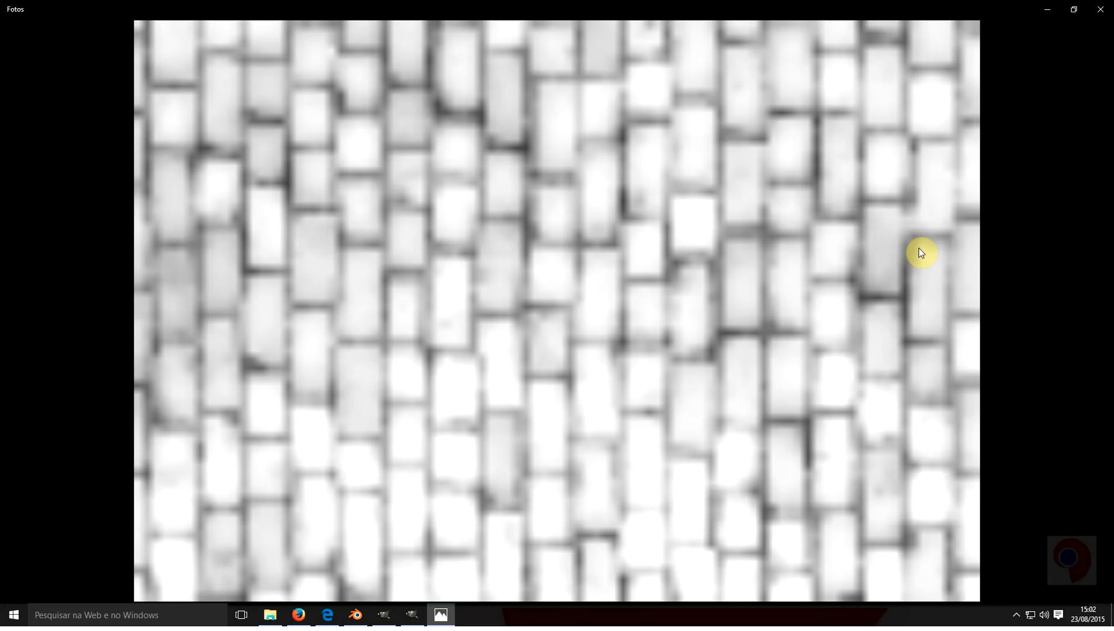
click(1108, 12)
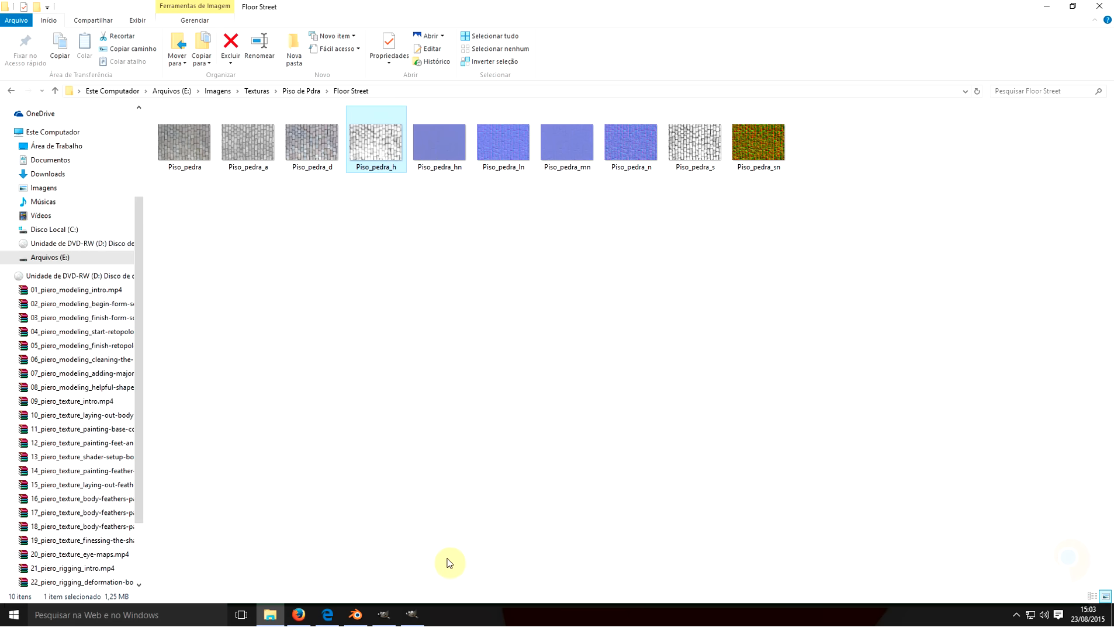
Step: Switch to Blender and give the cube a new material named pedra
click(355, 614)
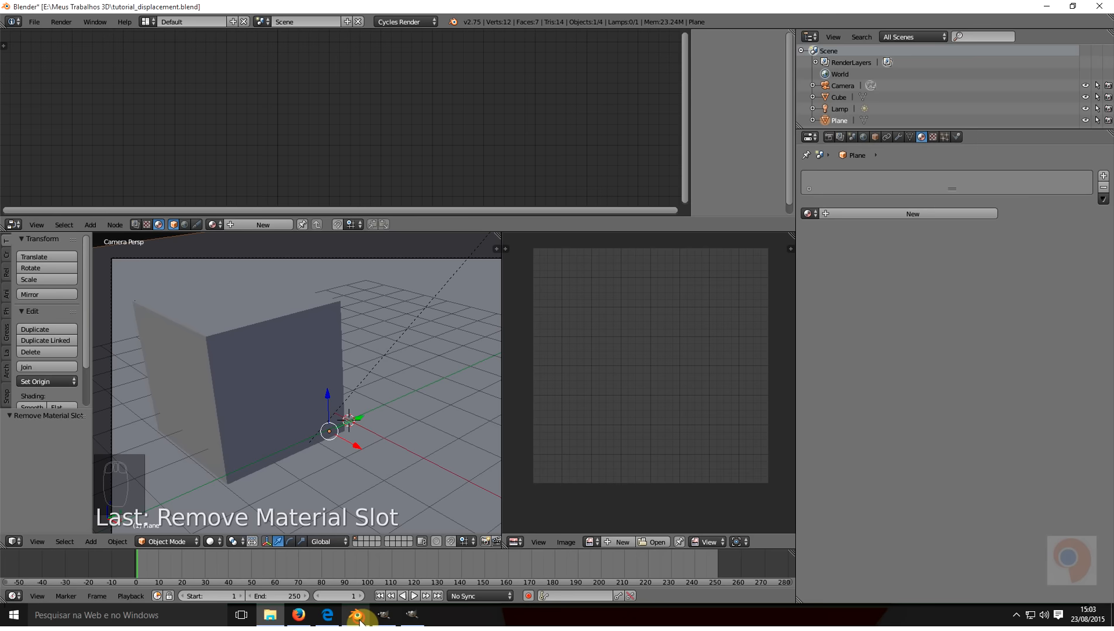
right_click(273, 311)
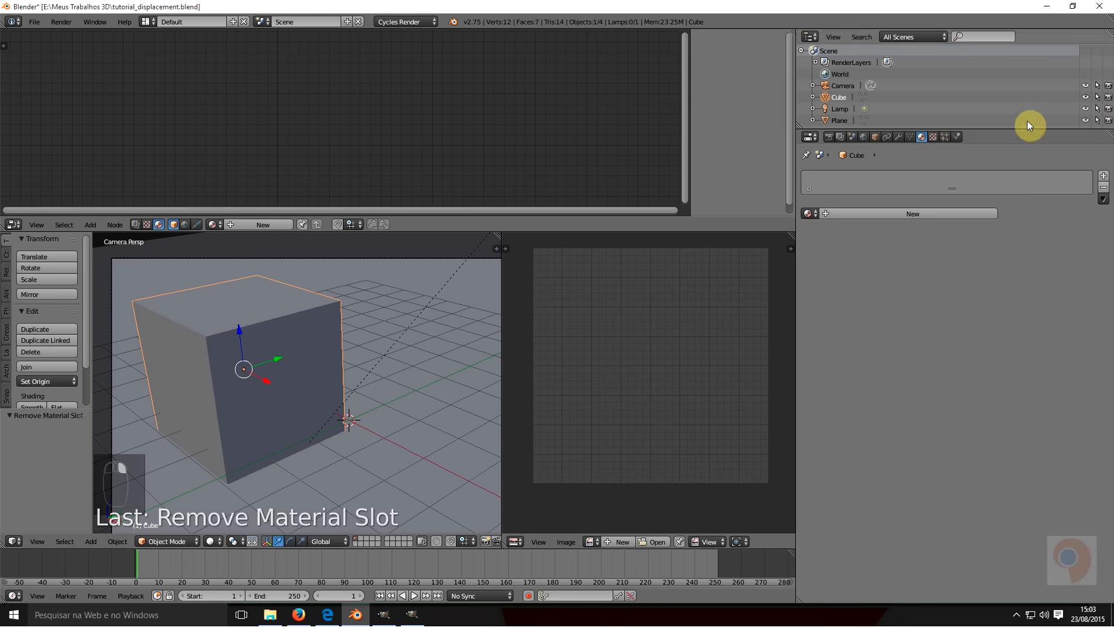
click(925, 214)
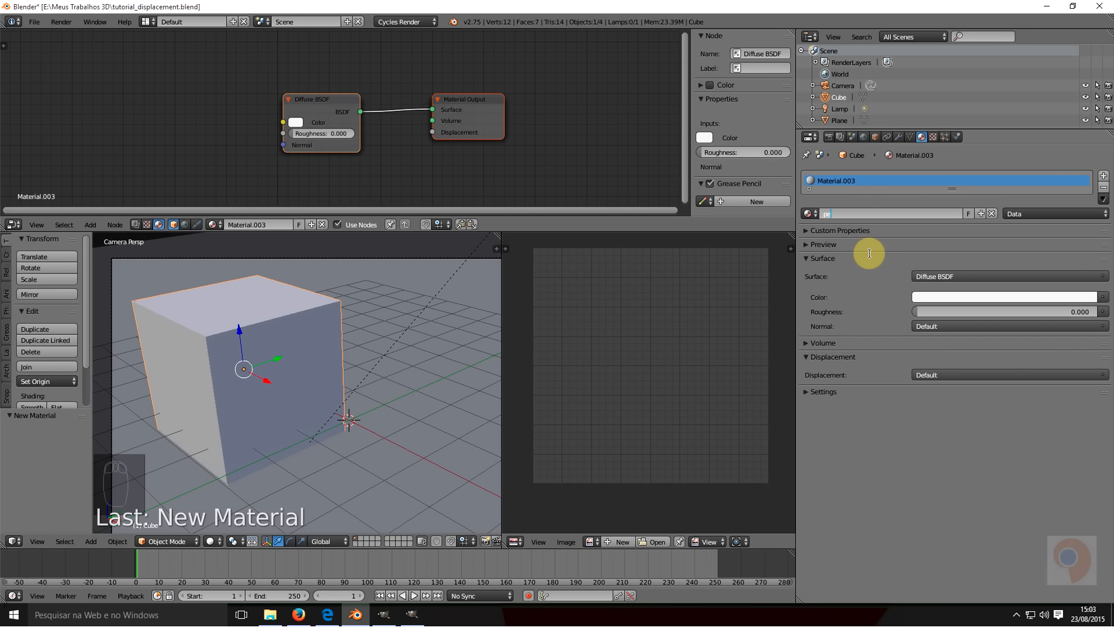
text(s)
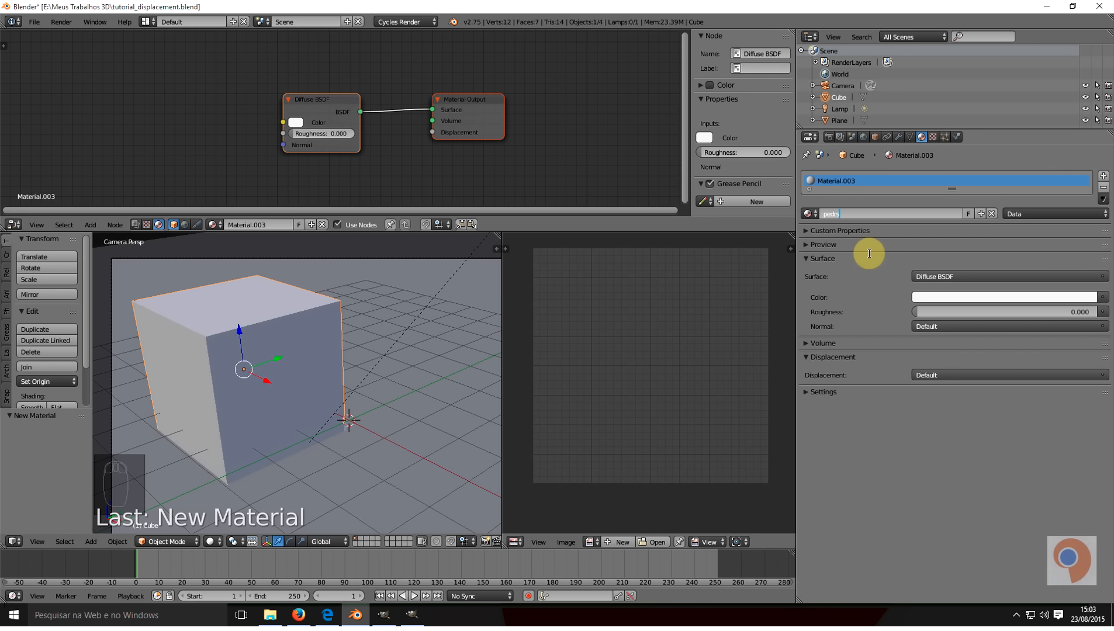
key(BackSpace)
key(Return)
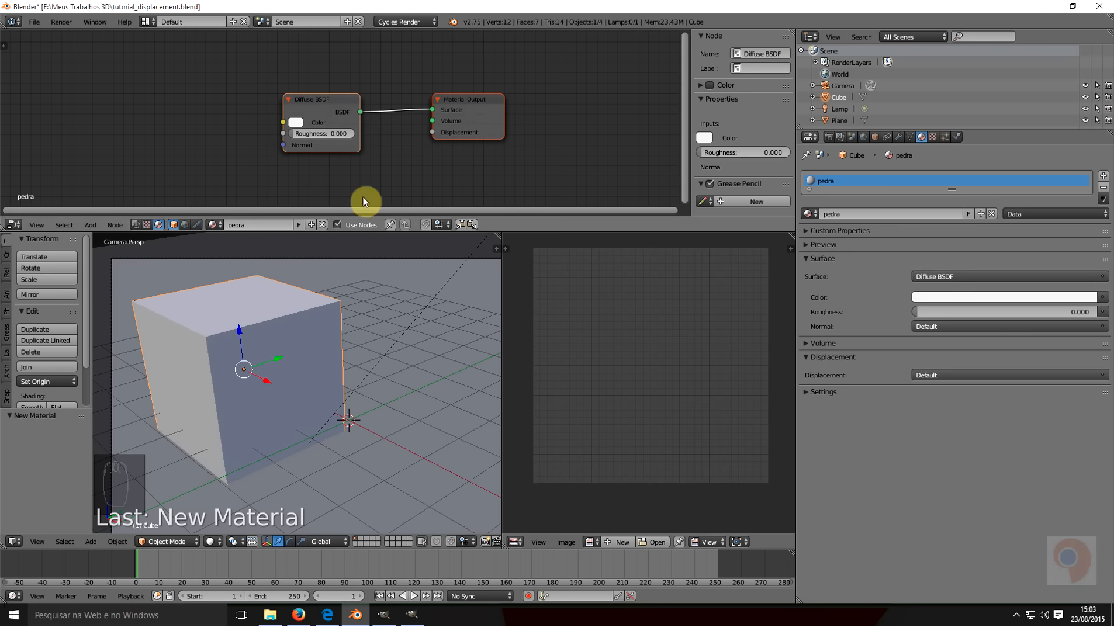
Step: Spread out the Diffuse BSDF and Material Output nodes and maximize the node editor
drag(329, 98, 283, 76)
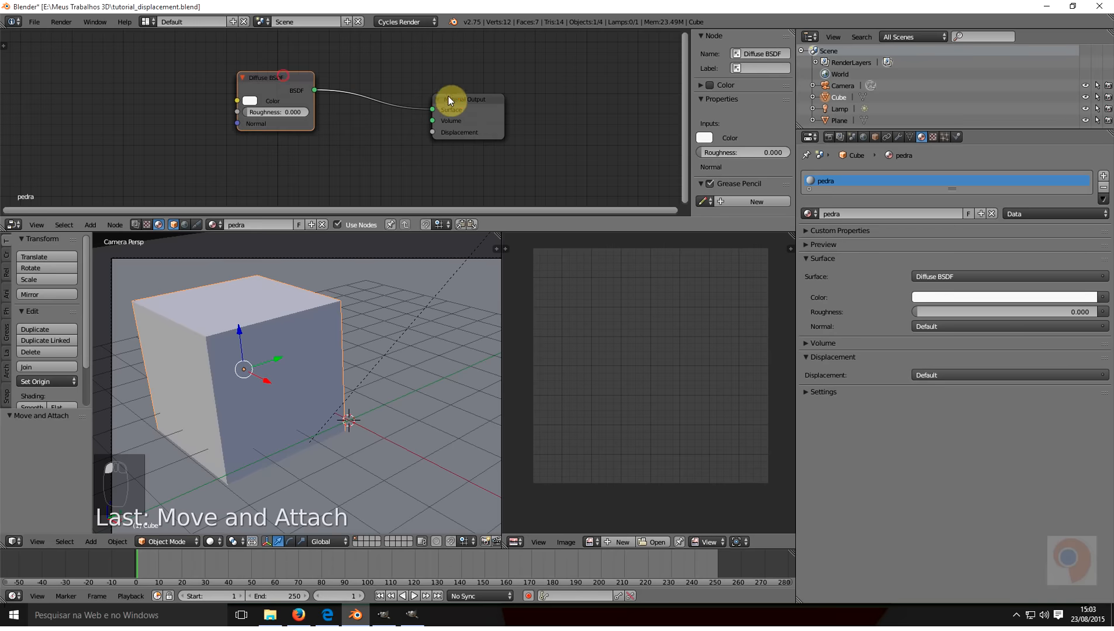
drag(464, 99, 457, 94)
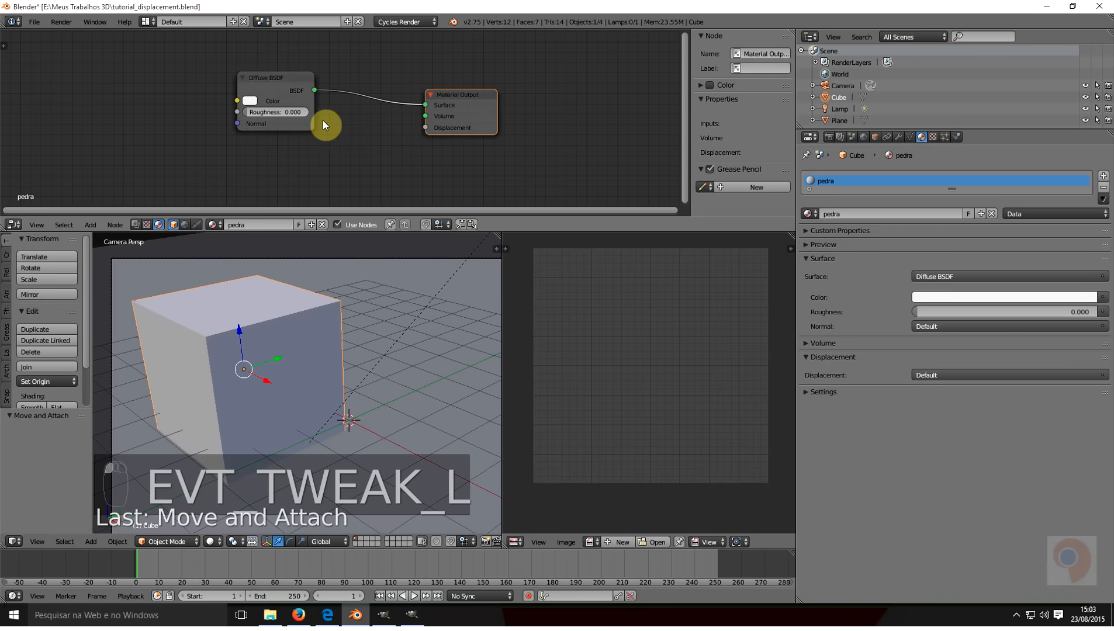
key(ctrl+Up)
drag(413, 244, 383, 216)
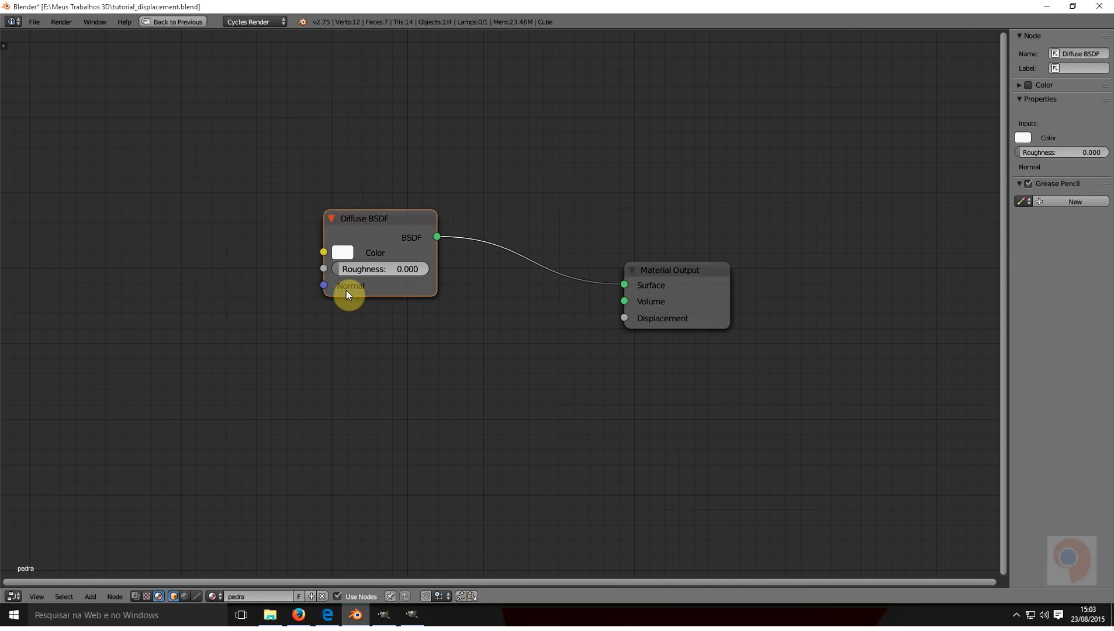
Step: Add an Image Texture node beside the Diffuse BSDF, on its input side
key(shift+a)
click(348, 290)
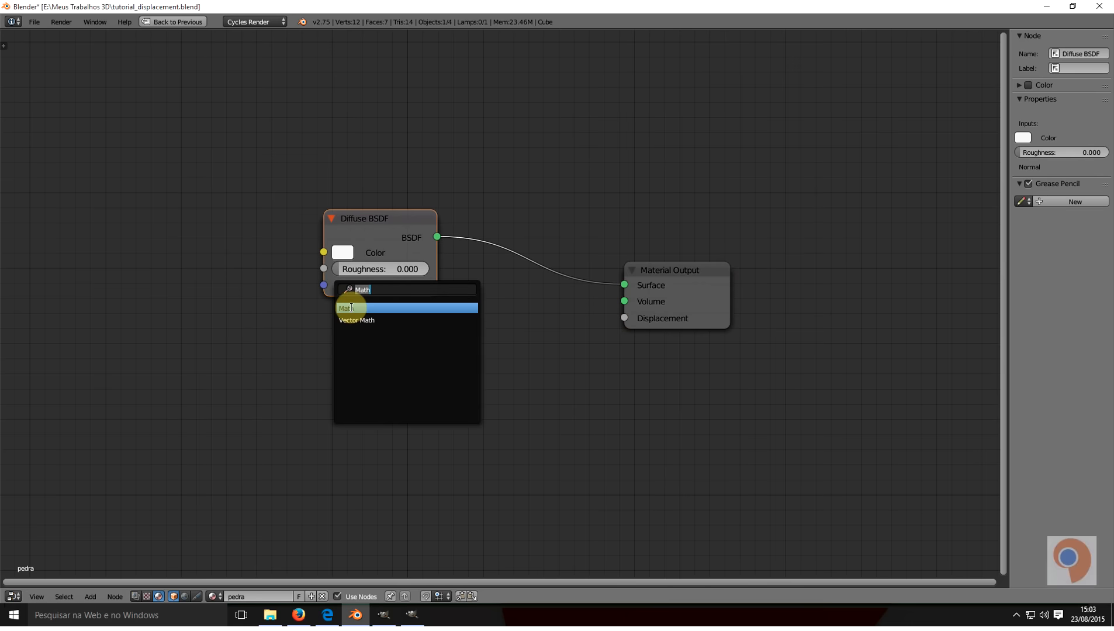
text(ima)
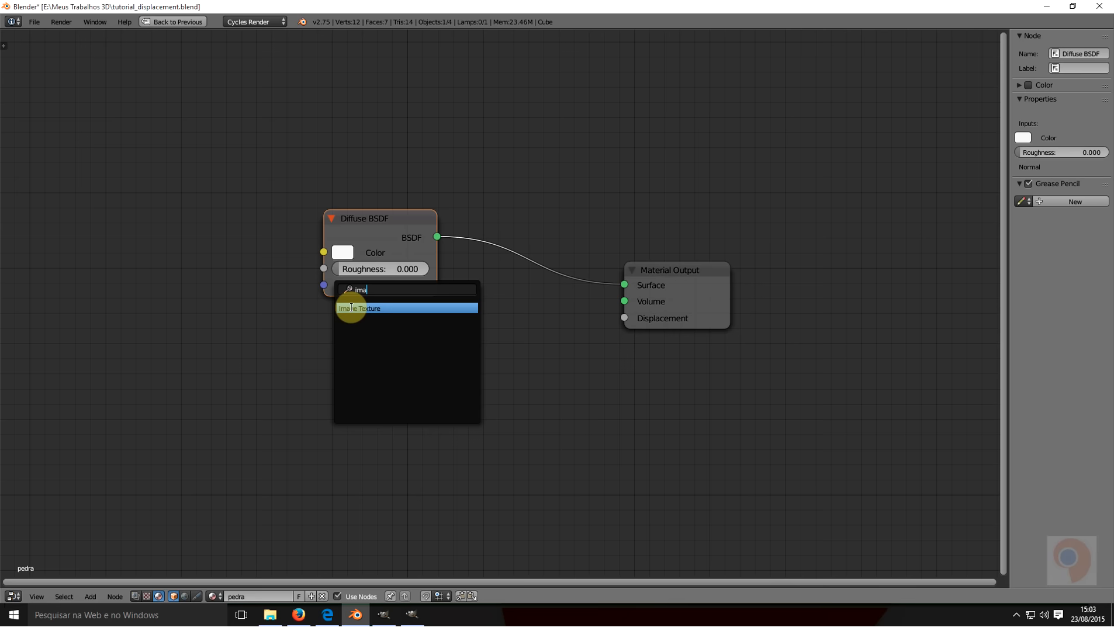
click(353, 308)
click(81, 154)
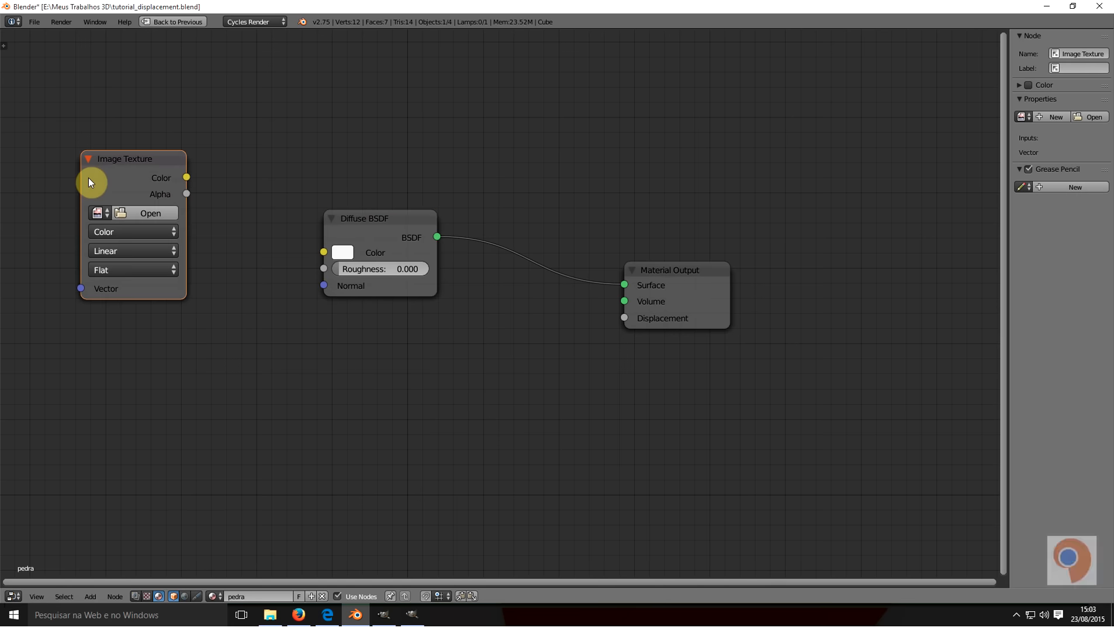
Step: Duplicate the Image Texture node below the original and space both out from the Diffuse BSDF
key(shift+d)
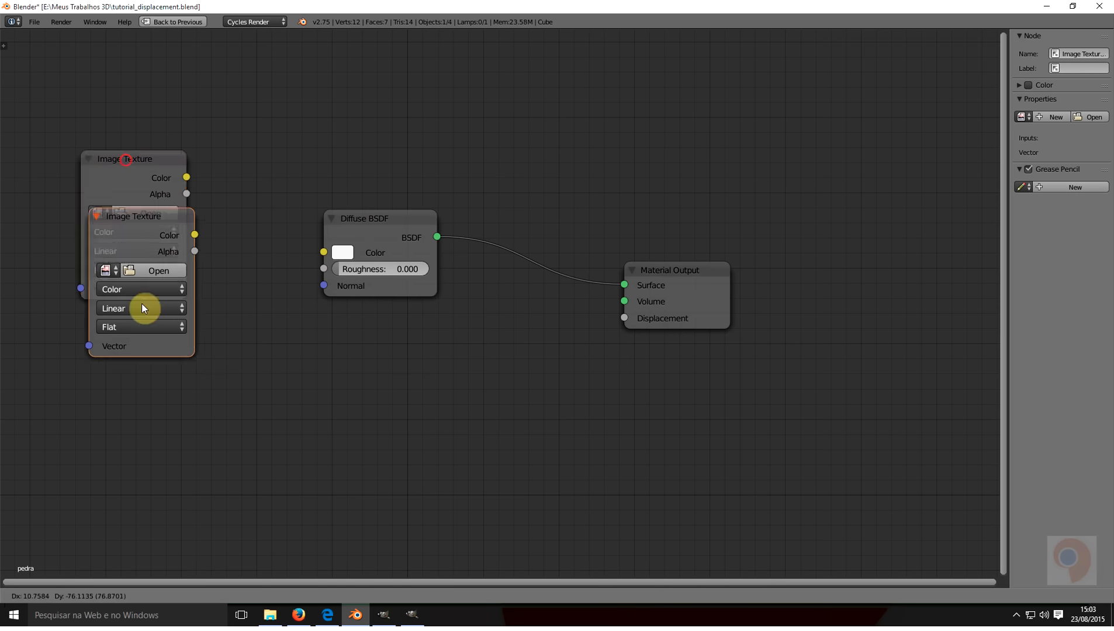
click(155, 348)
drag(145, 159, 220, 139)
right_click(220, 139)
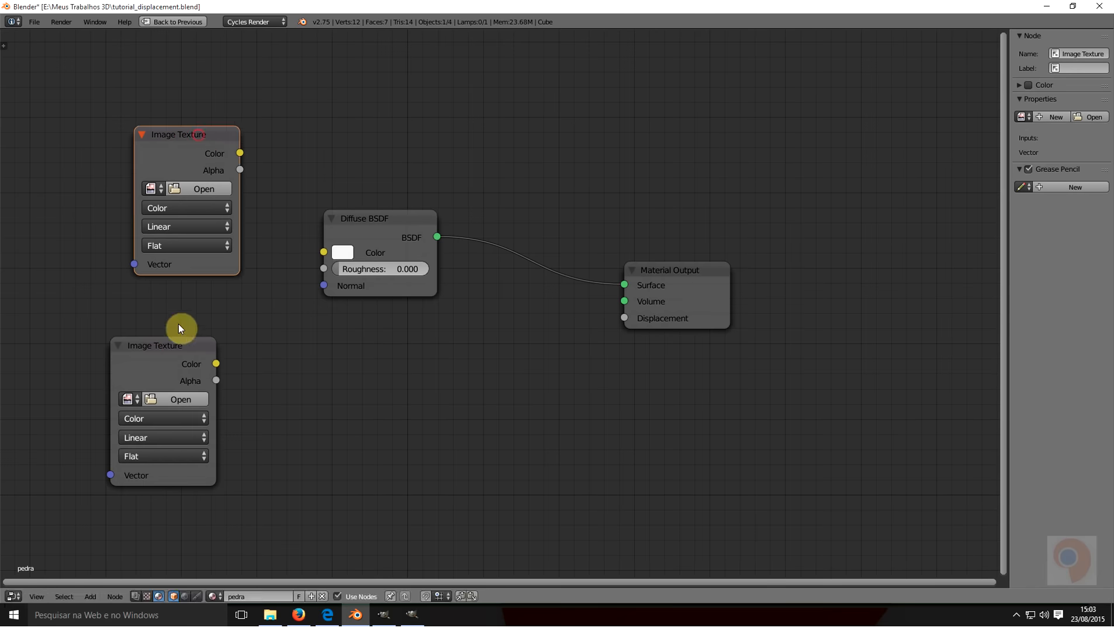
drag(164, 348, 193, 369)
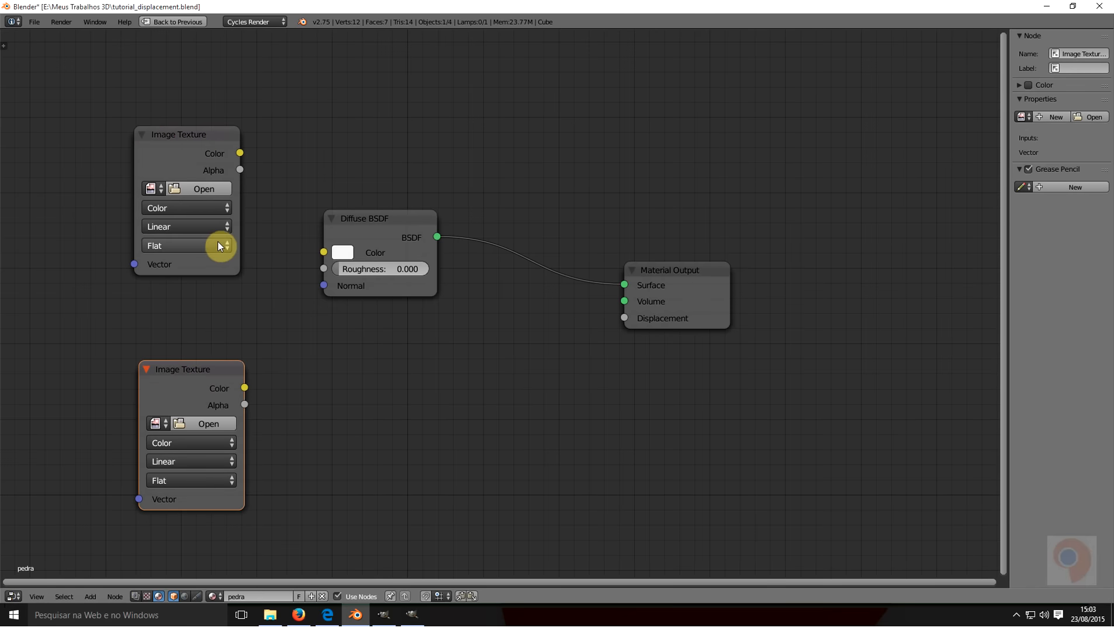
drag(385, 221, 433, 206)
drag(199, 142, 189, 152)
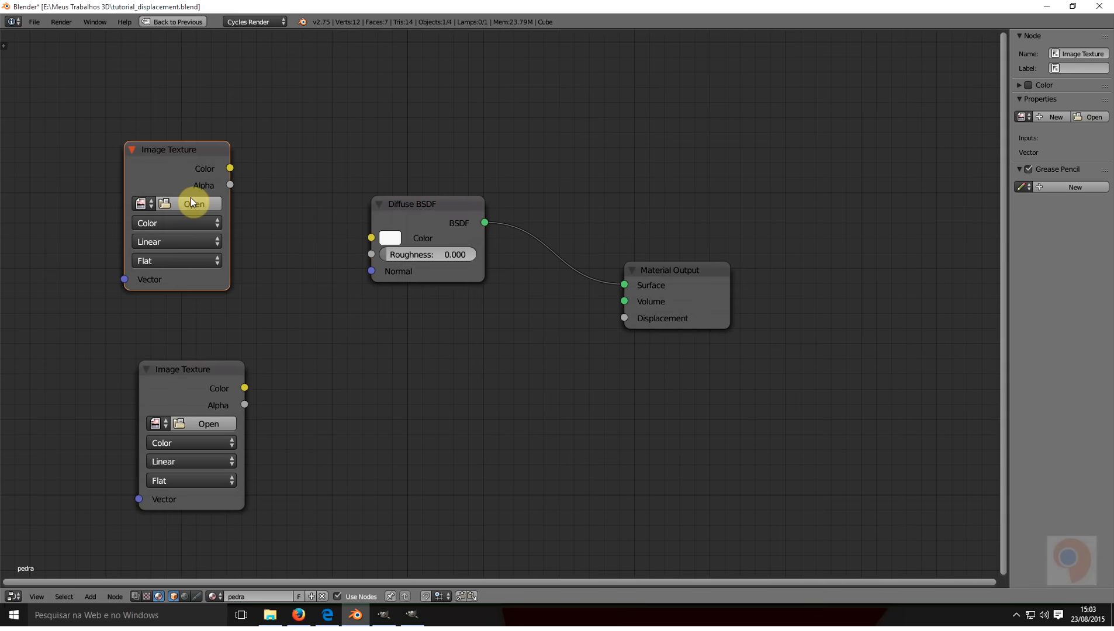
Step: Browse for the upper Image Texture's image in E:\Imagens\Texturas\Piso de Pdra\Floor Street, showing the files as thumbnails
click(190, 201)
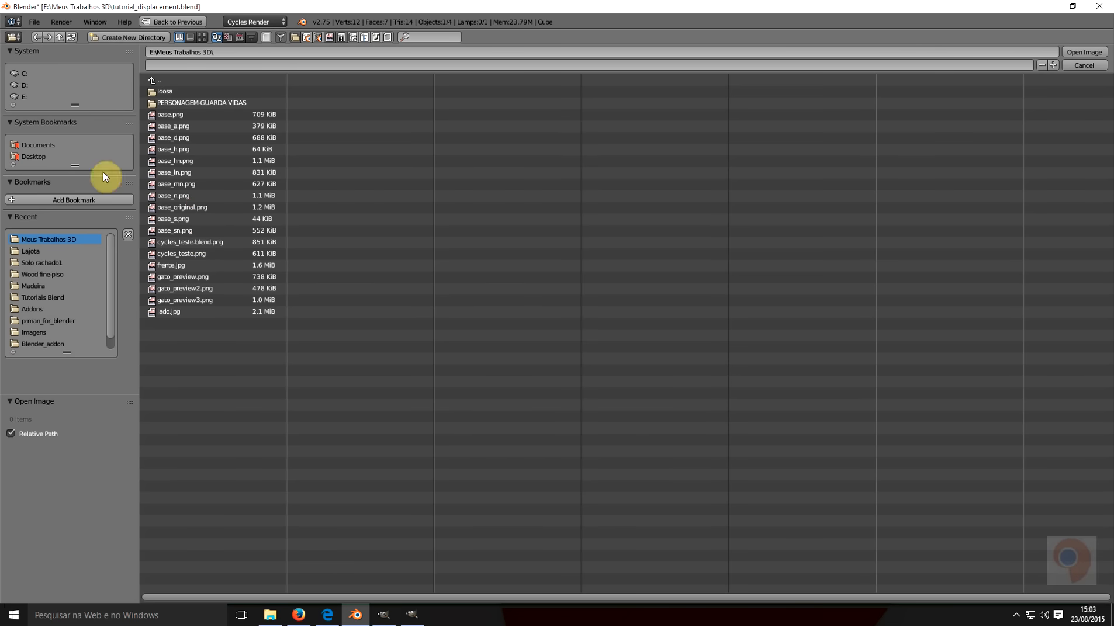
click(39, 251)
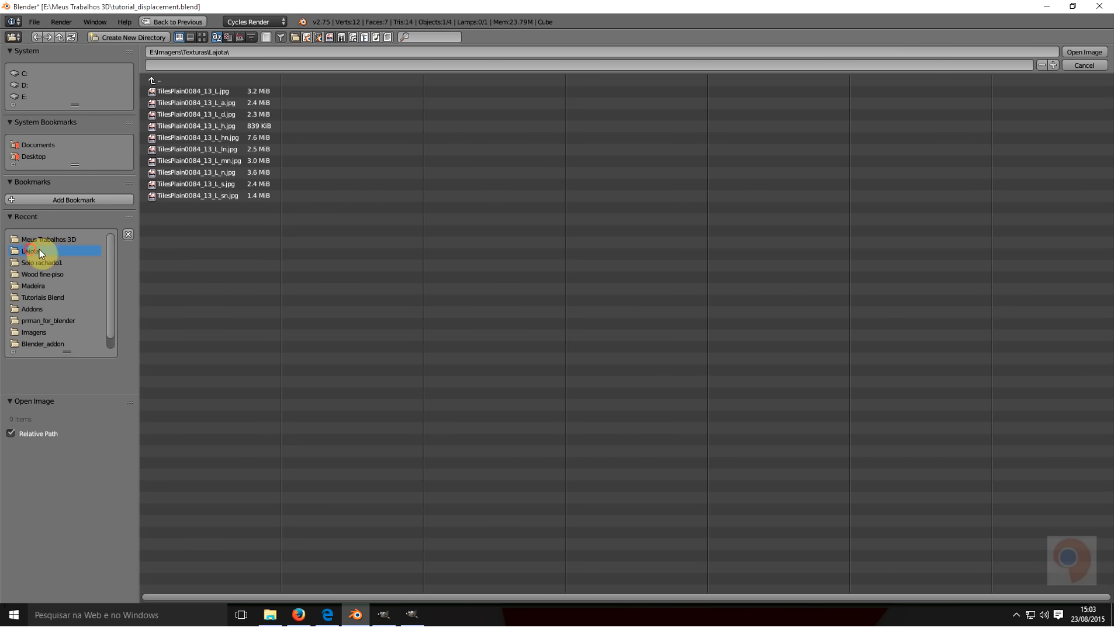
click(161, 80)
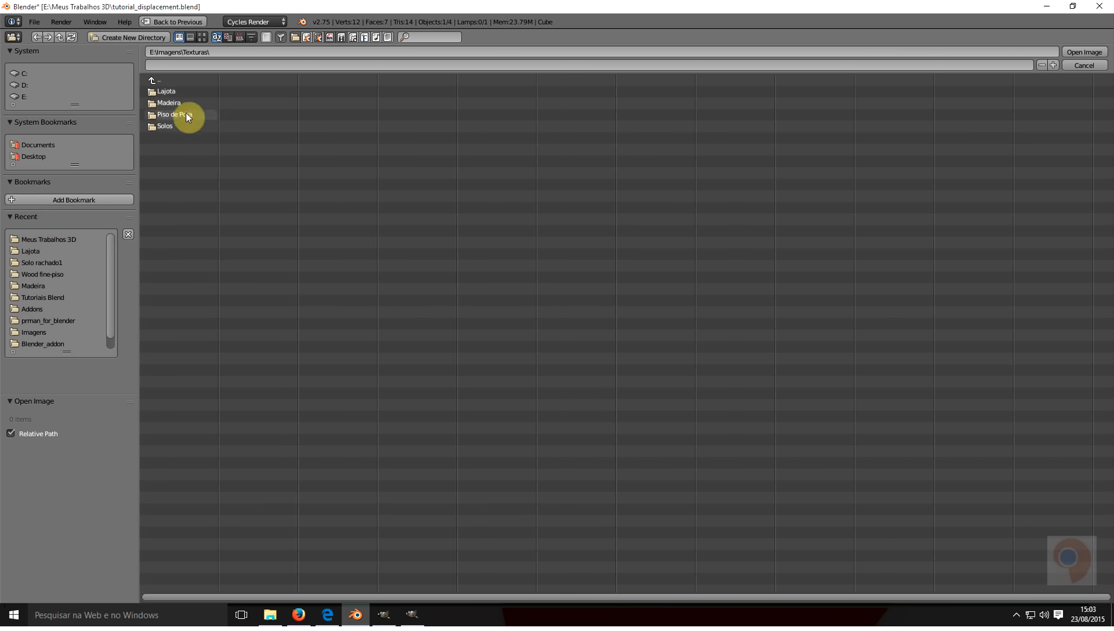
click(182, 115)
click(184, 89)
click(201, 37)
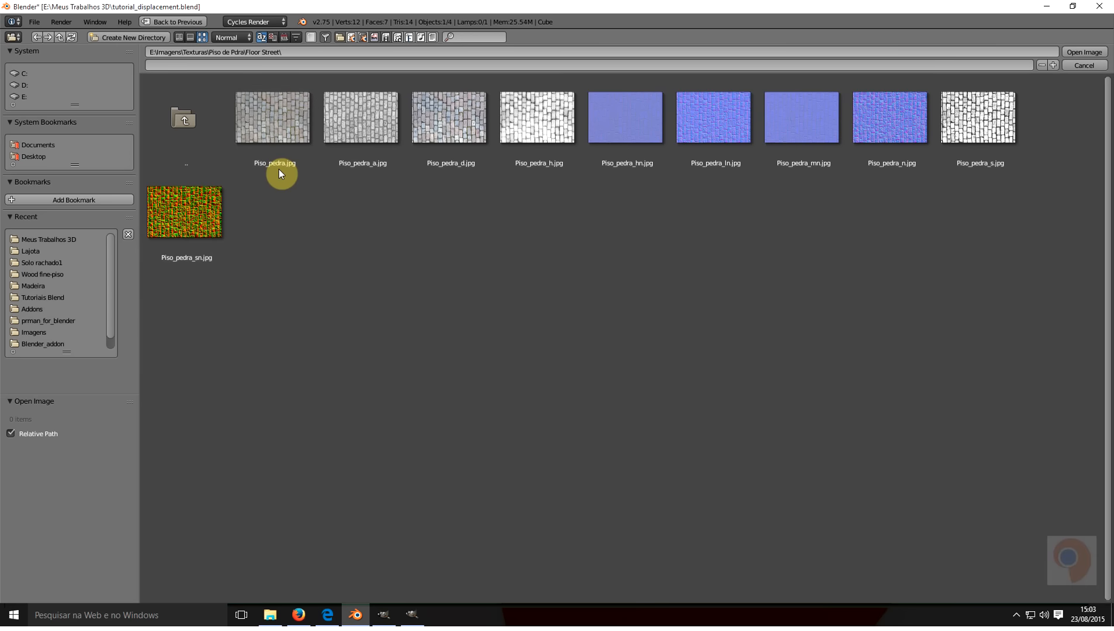
Step: Load Piso_pedra_d.jpg into the upper Image Texture and connect its Color output to the Diffuse BSDF's Color input
click(450, 133)
click(1084, 52)
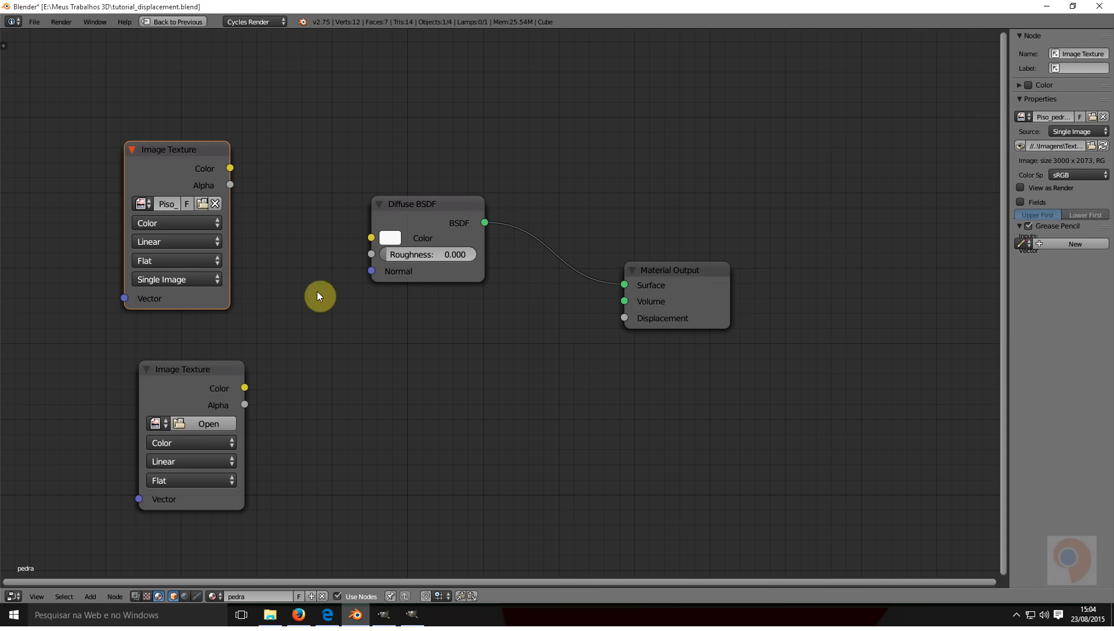
drag(230, 168, 381, 237)
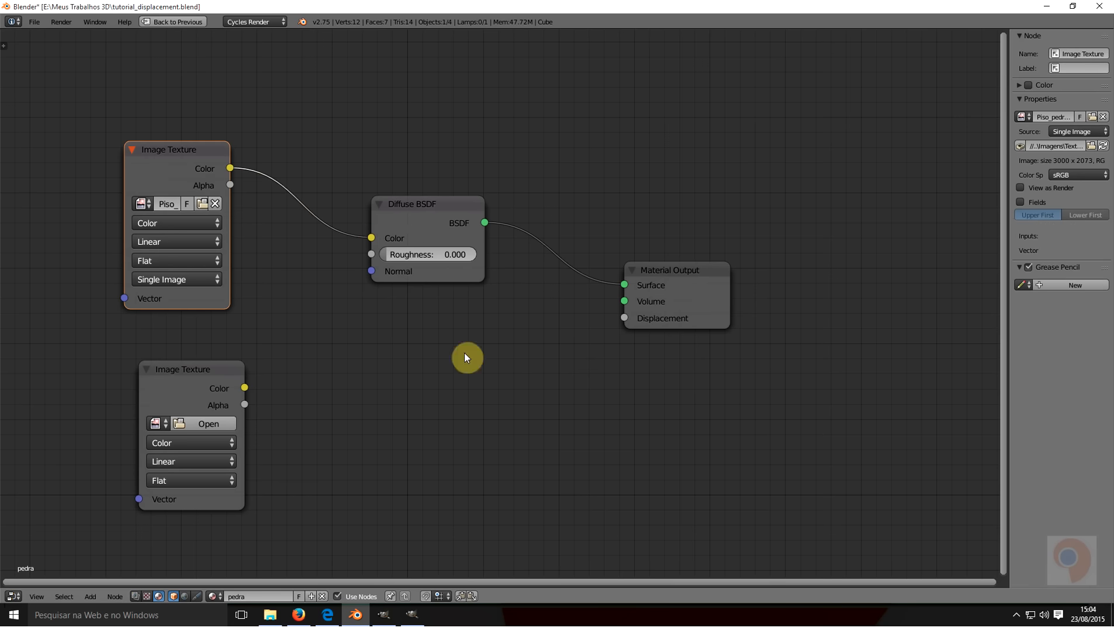
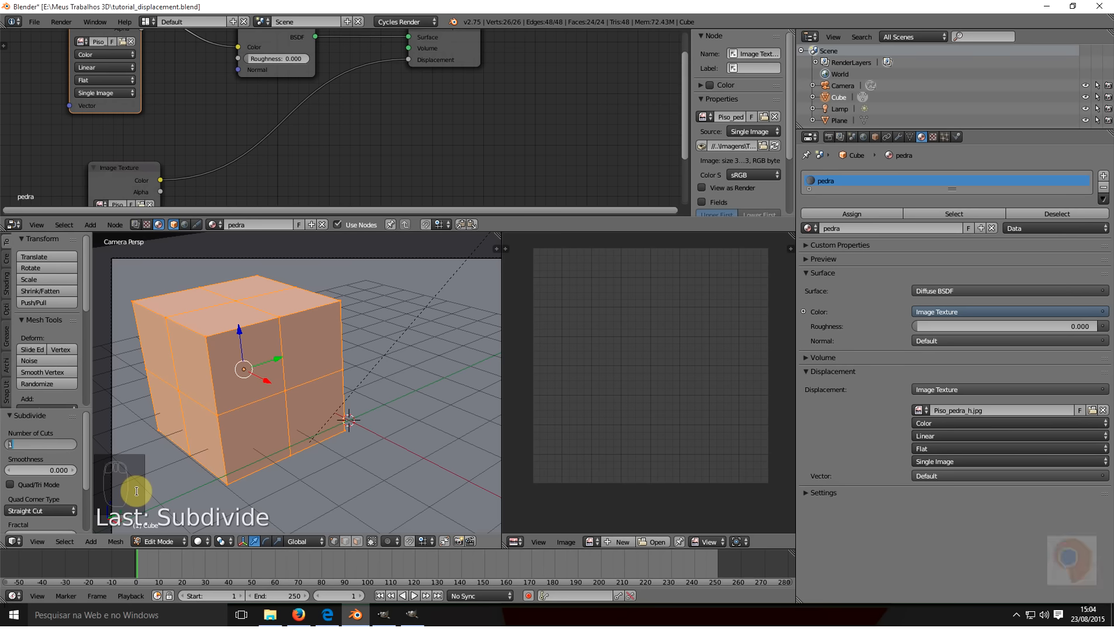
Step: Set the cube's subdivision to 50 cuts and unwrap its mesh with Cube Projection
text(50)
key(Return)
key(u)
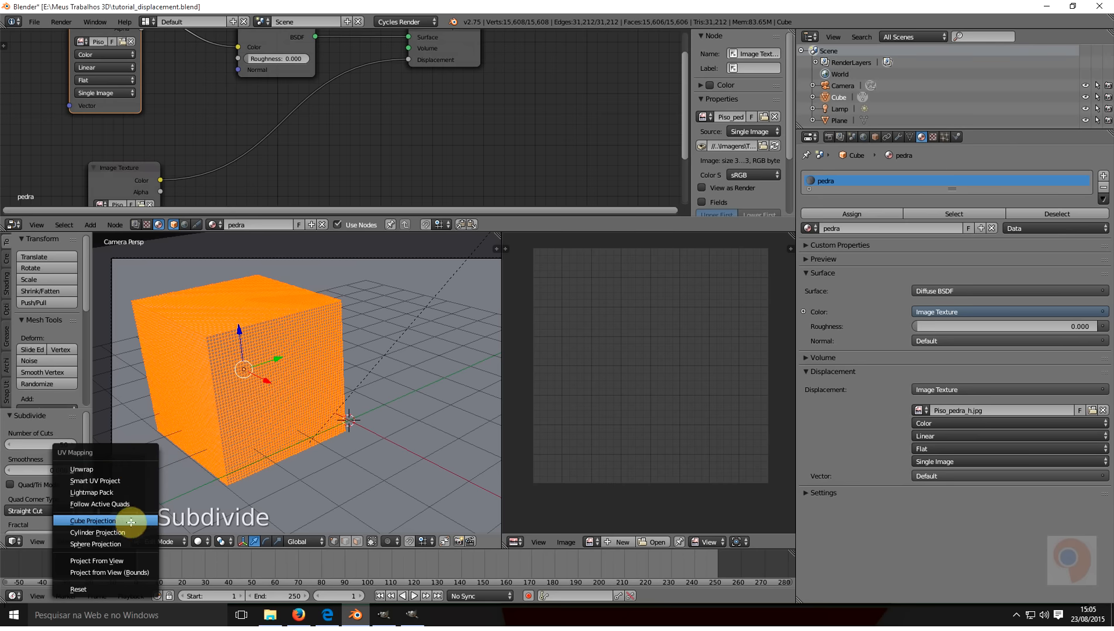
click(104, 520)
scroll(620, 428, up, 3)
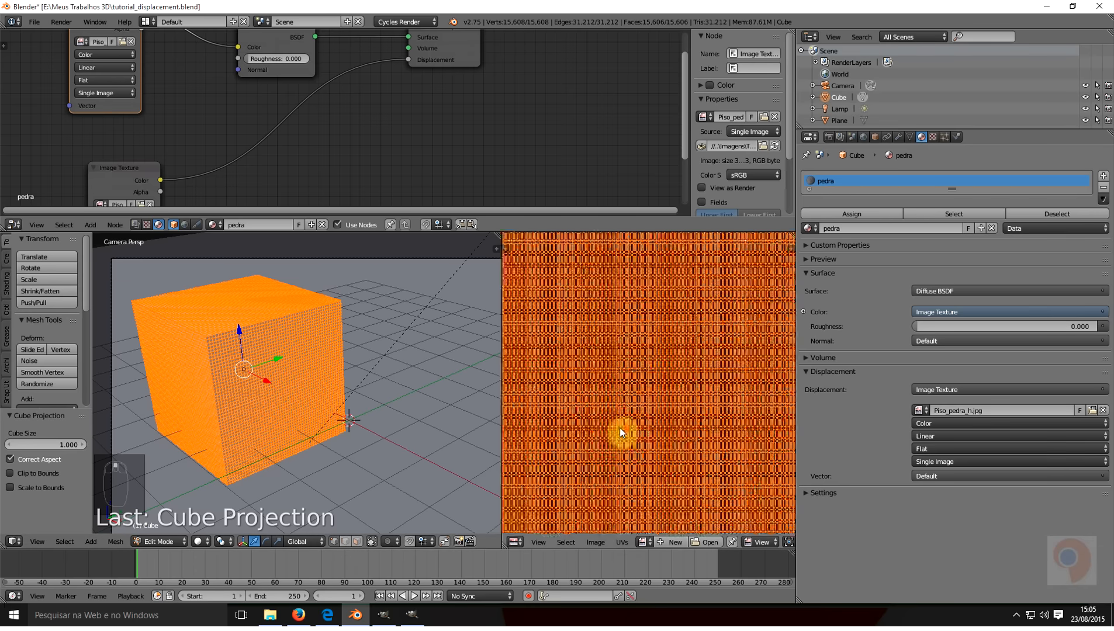
Step: Pack the cube's UV islands and save the project over the existing tutorial_displacement.blend file
click(623, 542)
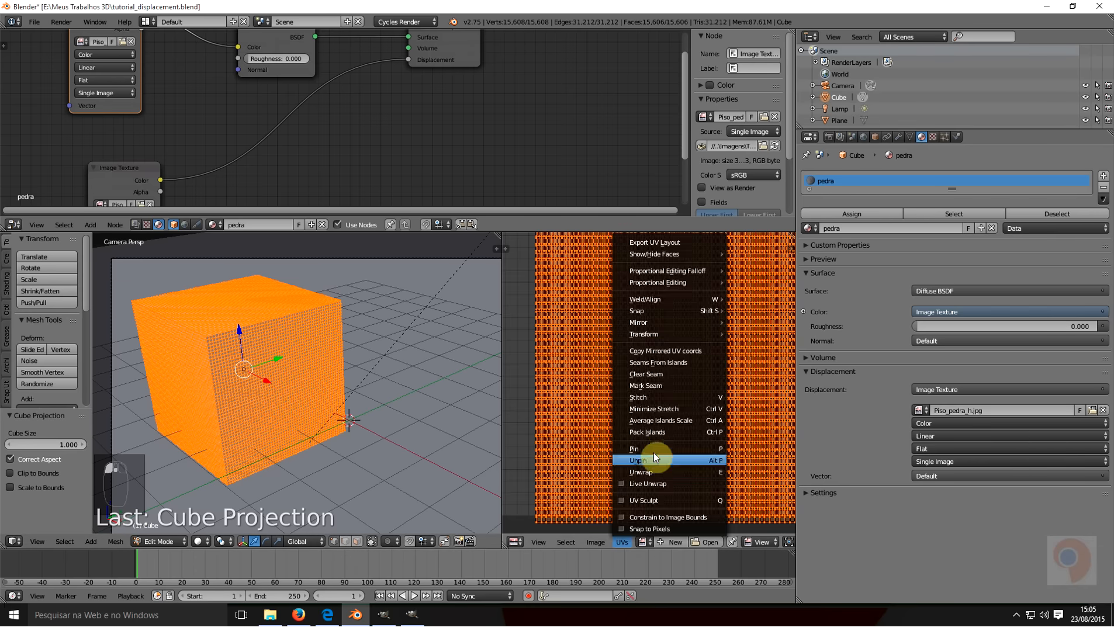
click(673, 433)
scroll(669, 434, down, 4)
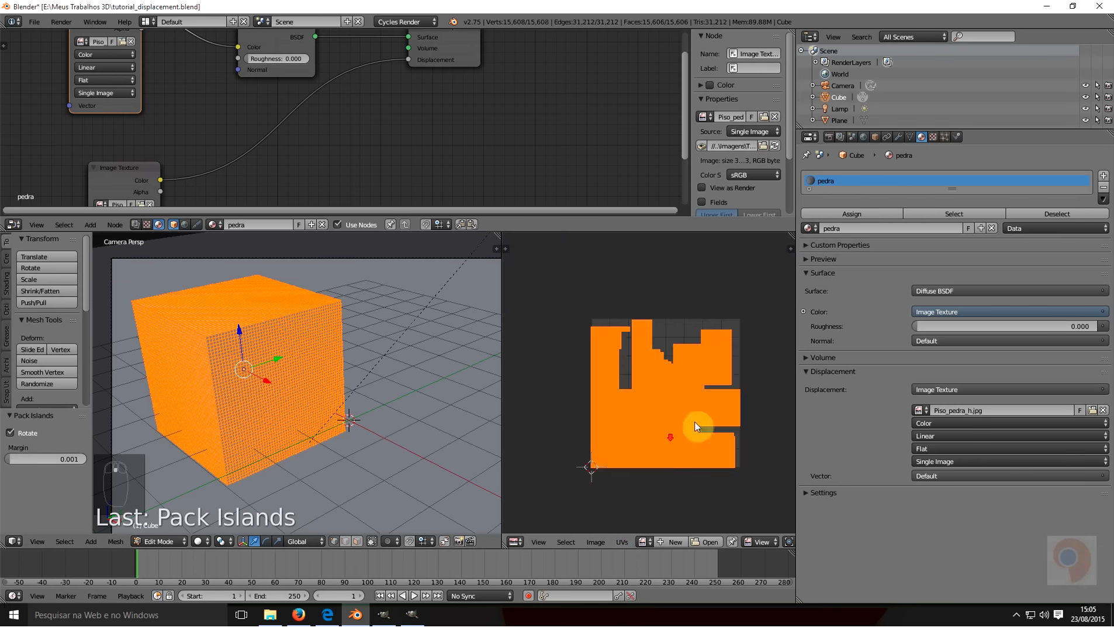
scroll(677, 354, up, 4)
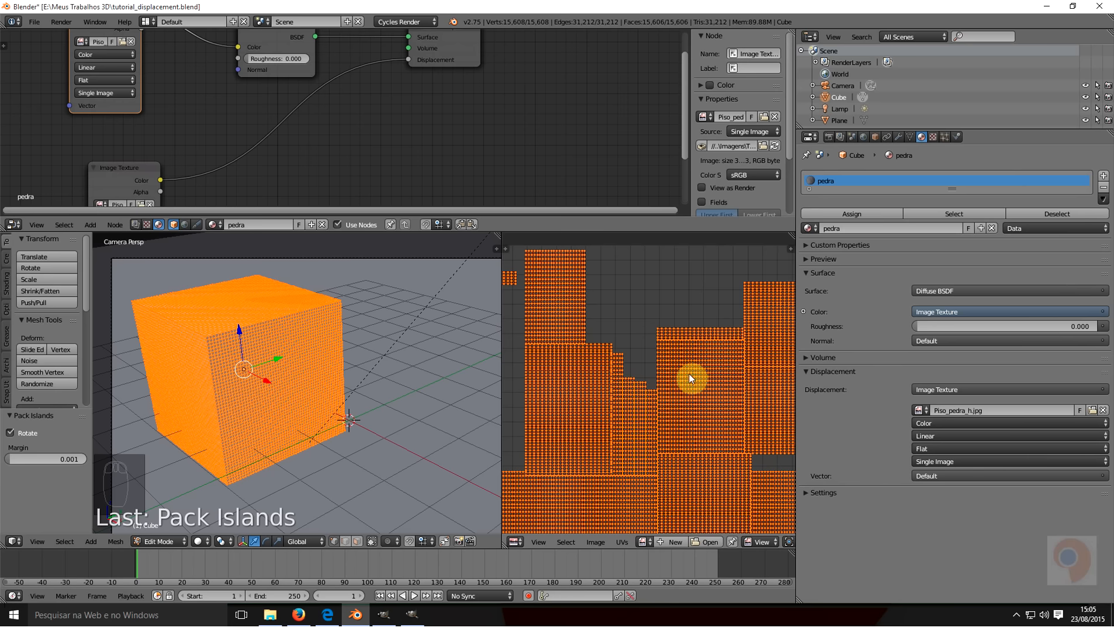
scroll(697, 340, down, 2)
key(ctrl+s)
click(291, 330)
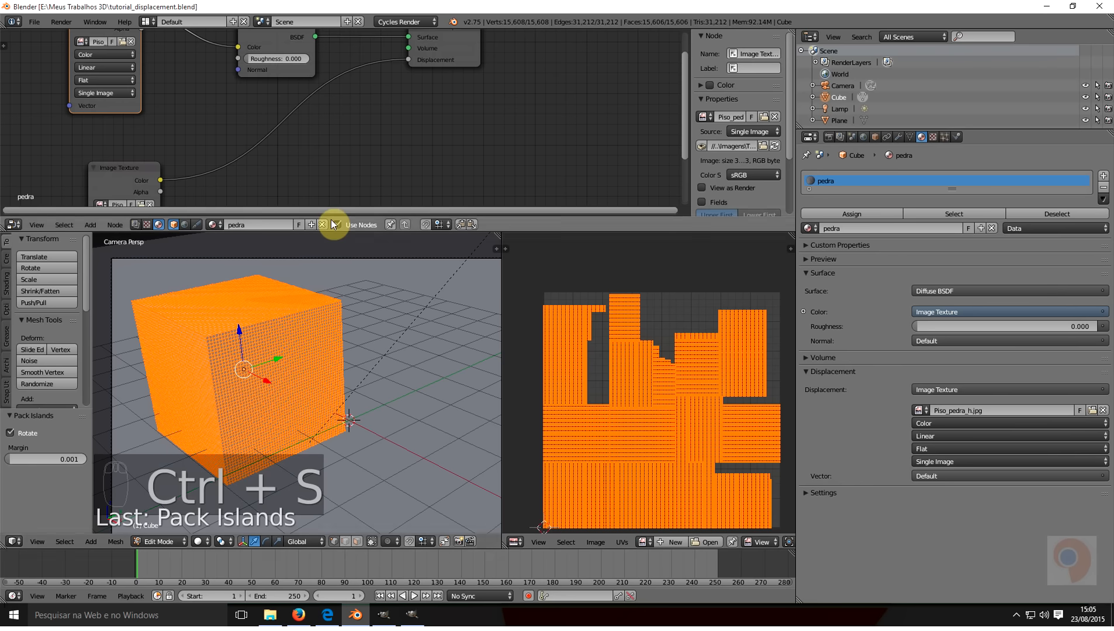
Step: Return the cube to Object Mode, maximize the node editor and spread the material nodes apart
key(Tab)
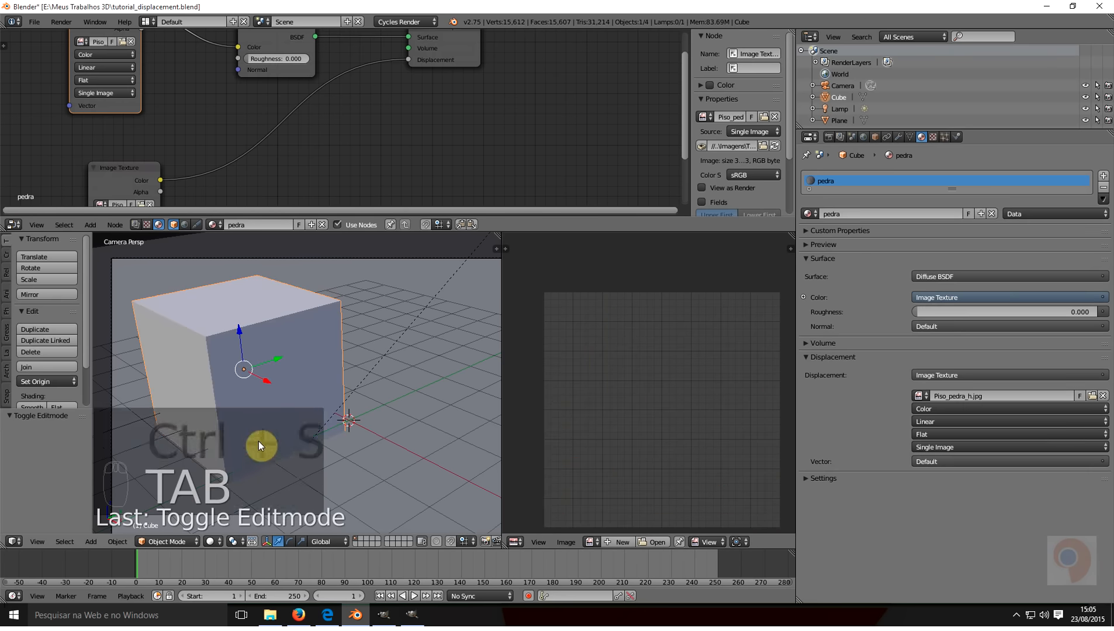
key(ctrl+Up)
drag(180, 136, 230, 142)
drag(393, 159, 473, 154)
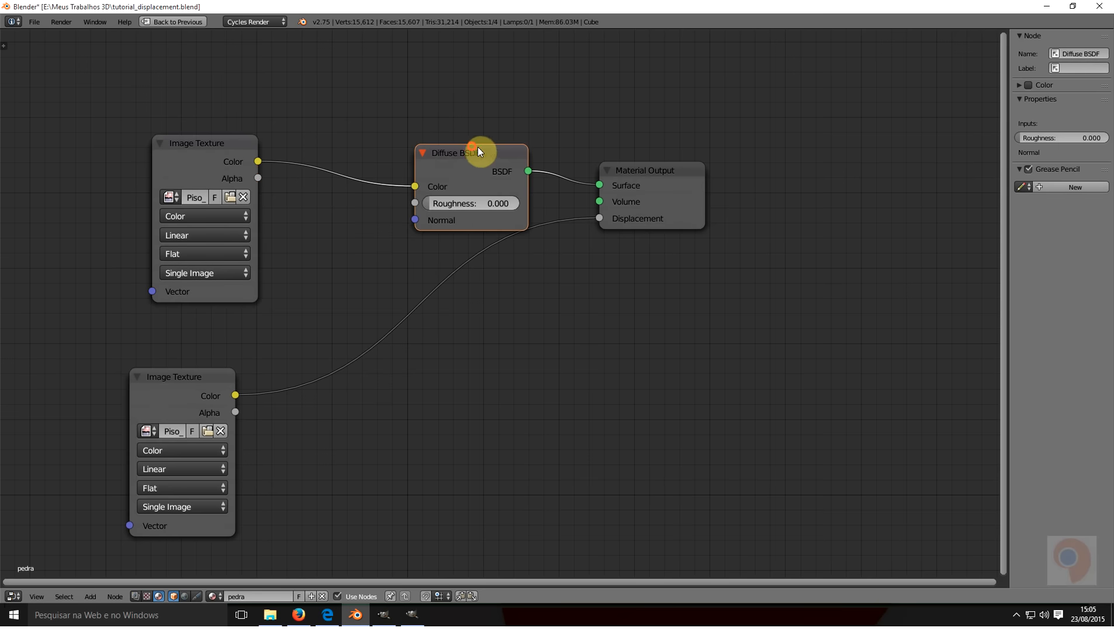
drag(691, 169, 757, 154)
drag(178, 387, 269, 374)
drag(237, 144, 291, 141)
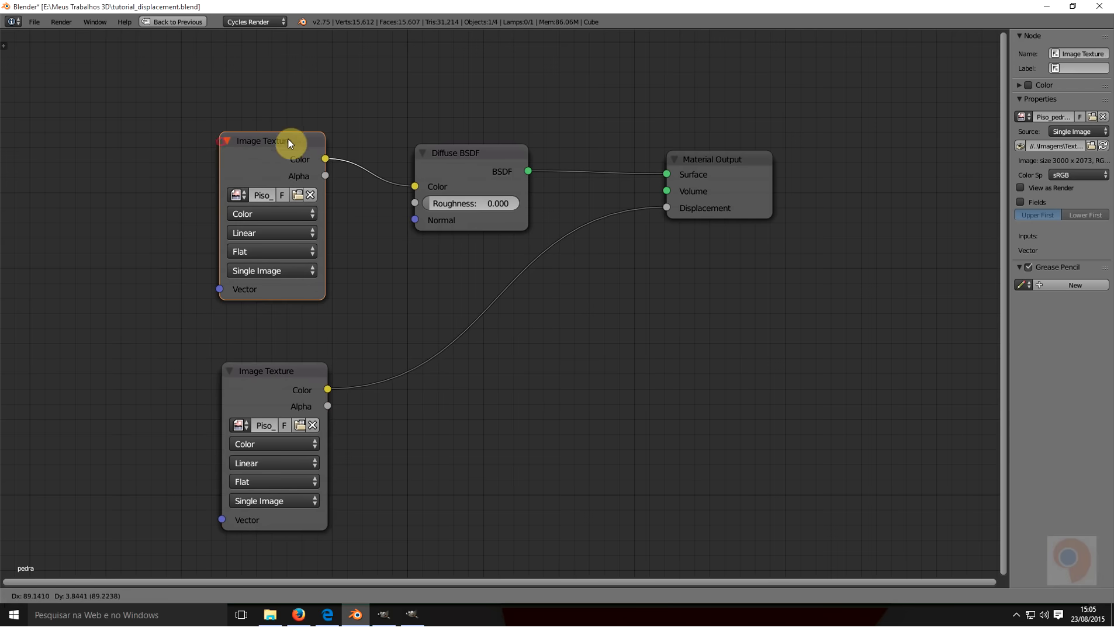
key(shift+a)
click(23, 323)
text(uv)
key(Escape)
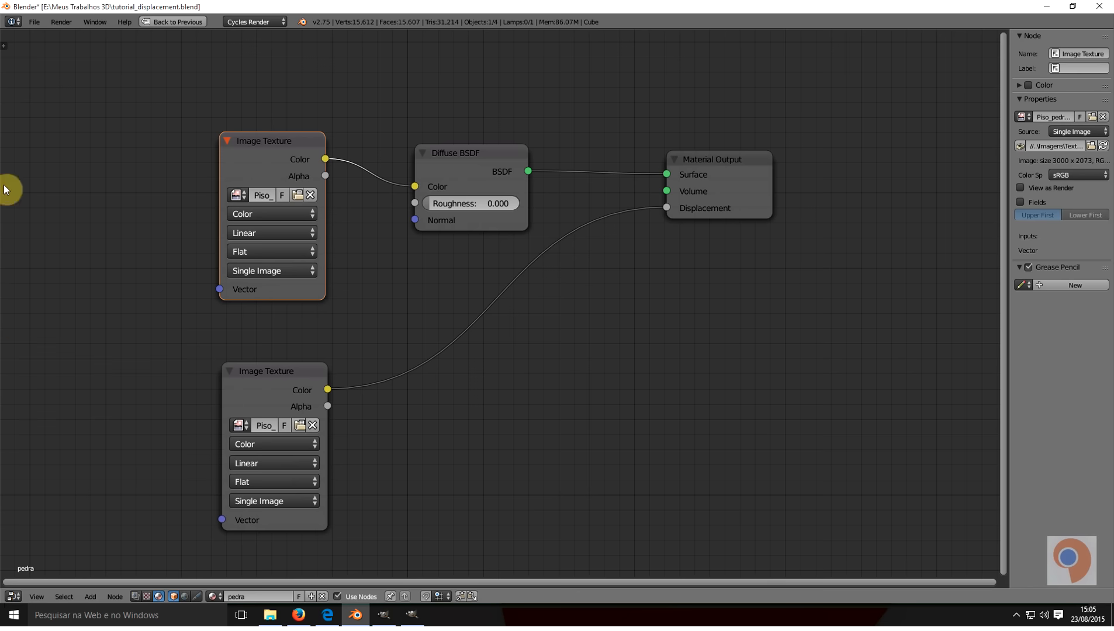
Step: Add a Texture Coordinate node and place it ahead of the two Image Texture nodes
click(6, 44)
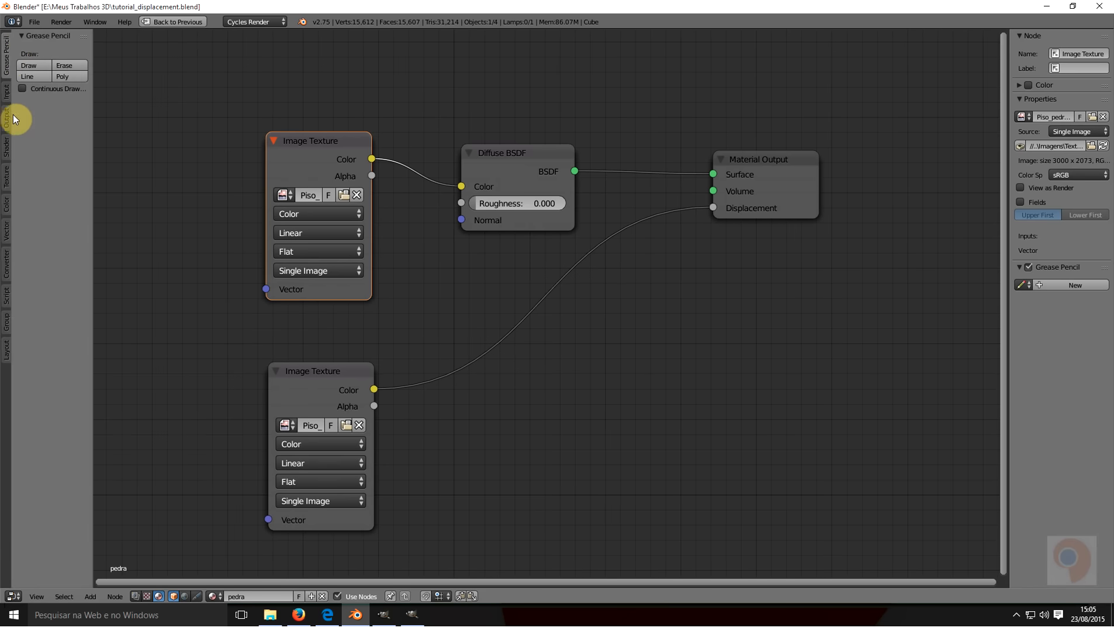
click(6, 181)
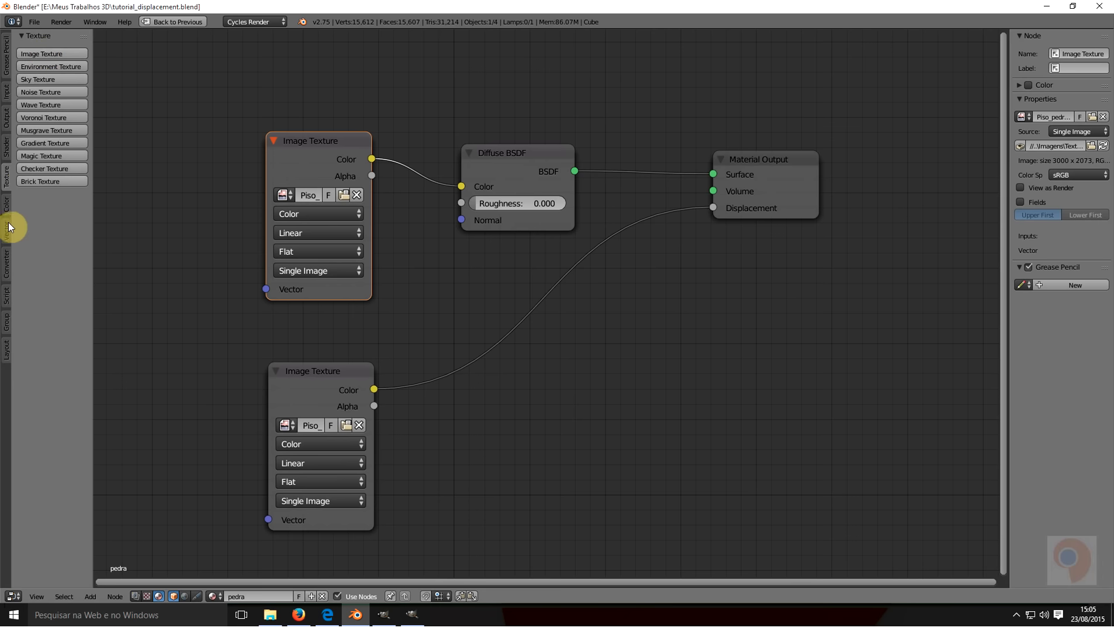
click(6, 117)
click(6, 93)
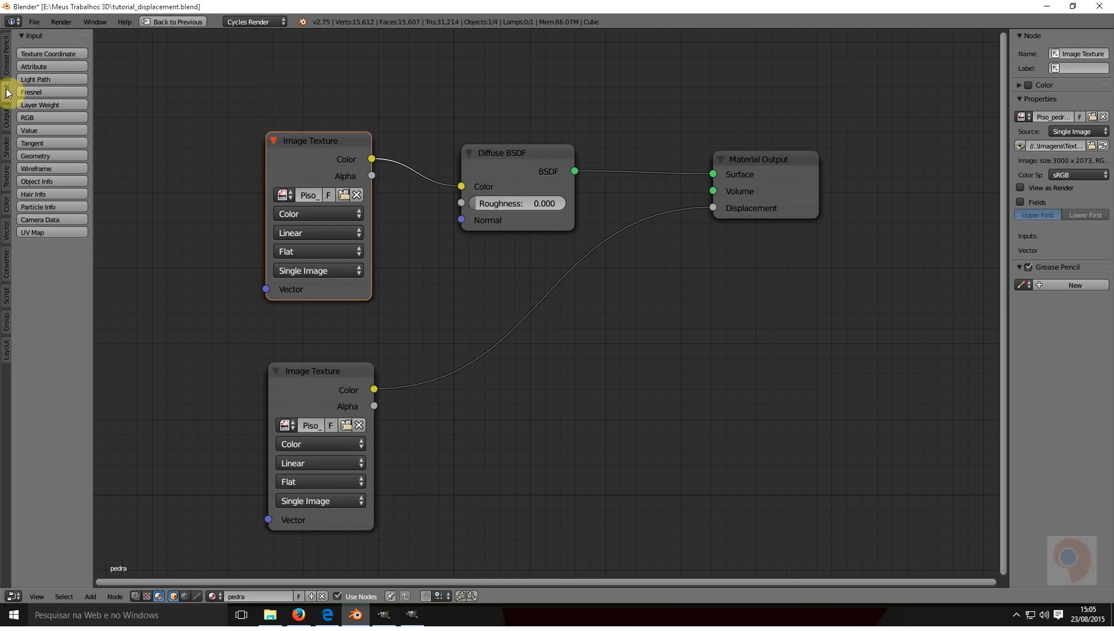
click(44, 54)
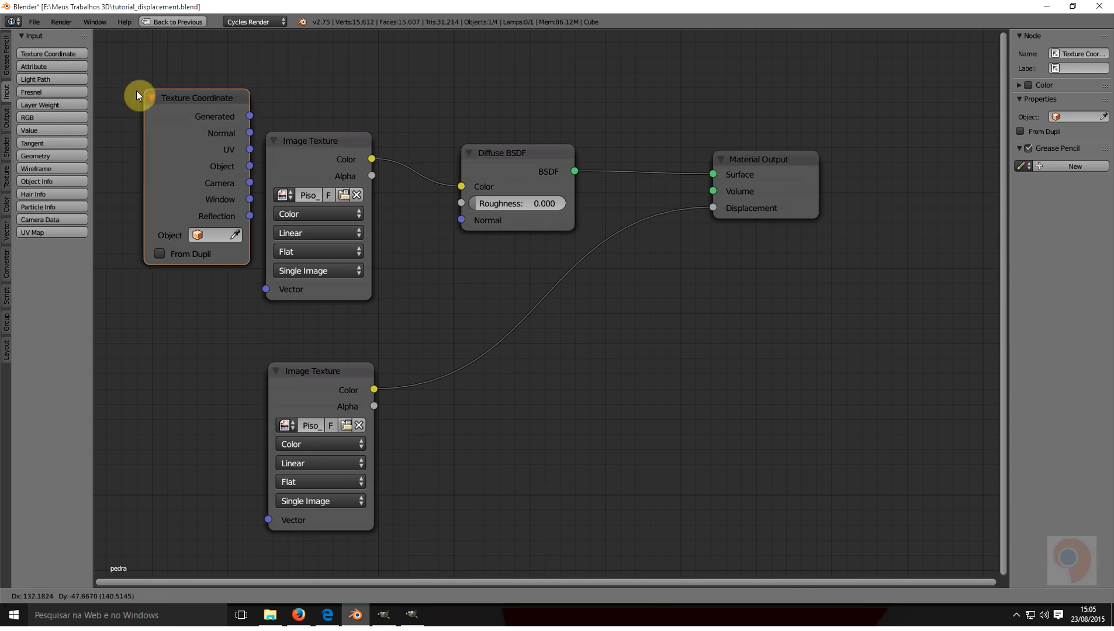
click(131, 97)
drag(198, 104, 178, 194)
middle_drag(435, 326, 590, 241)
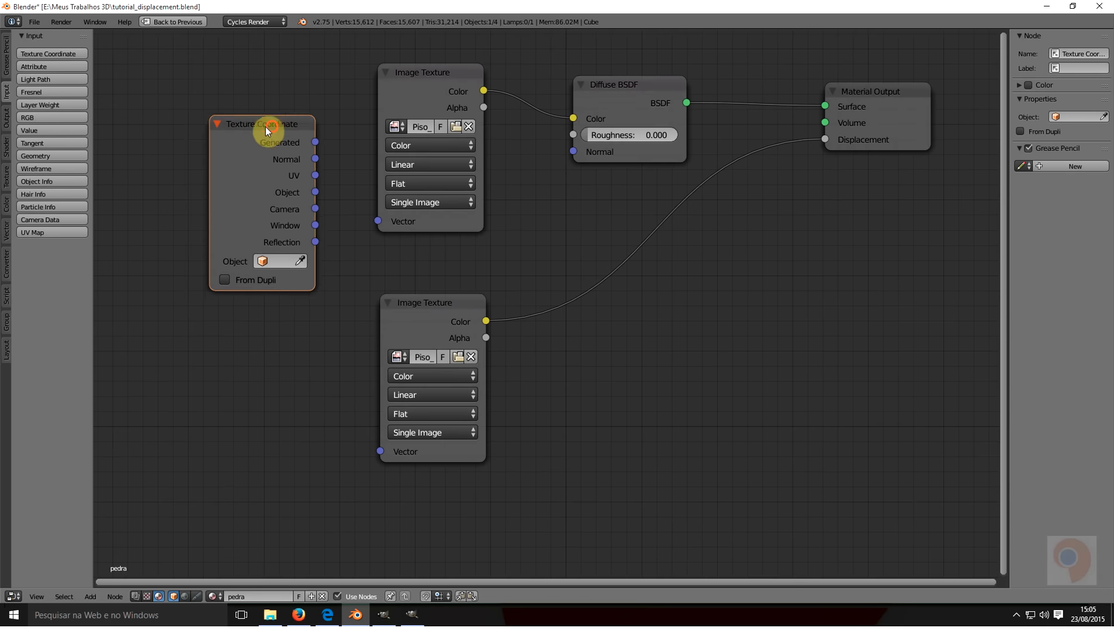
drag(266, 129, 210, 140)
Step: Connect the Texture Coordinate's UV output to both Image Textures' Vector inputs and save the file
drag(252, 193, 381, 230)
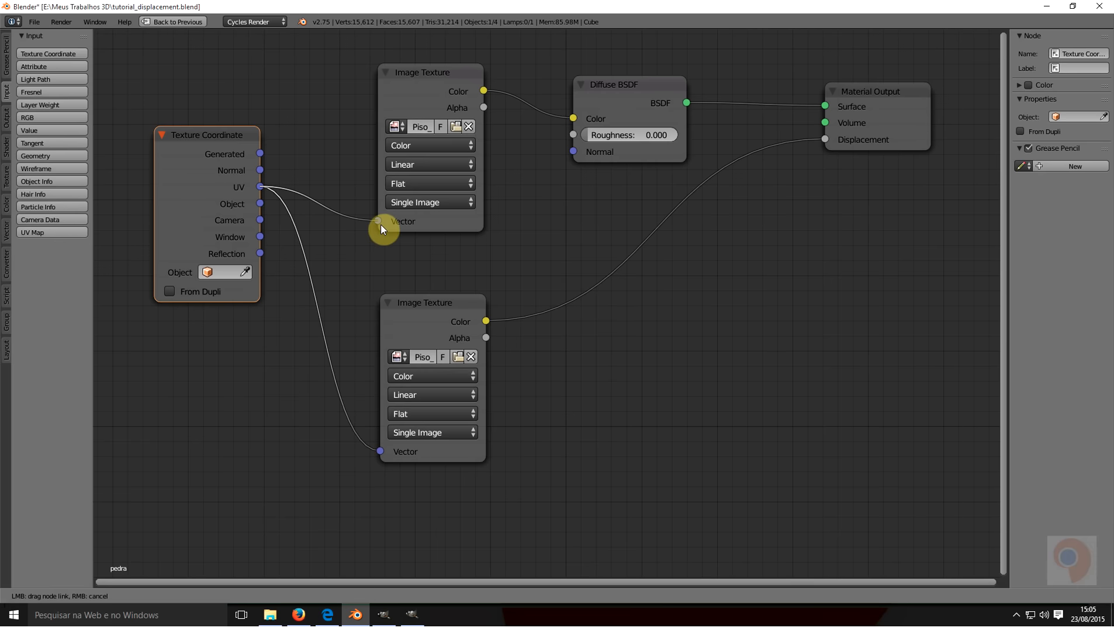
drag(205, 124, 175, 208)
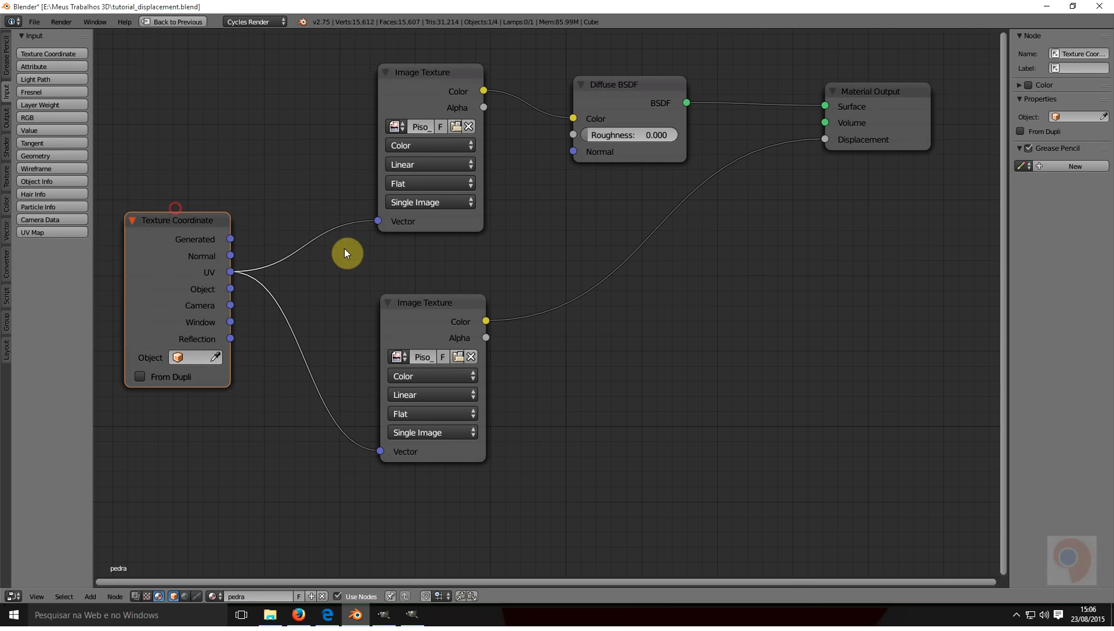
key(ctrl+s)
click(361, 250)
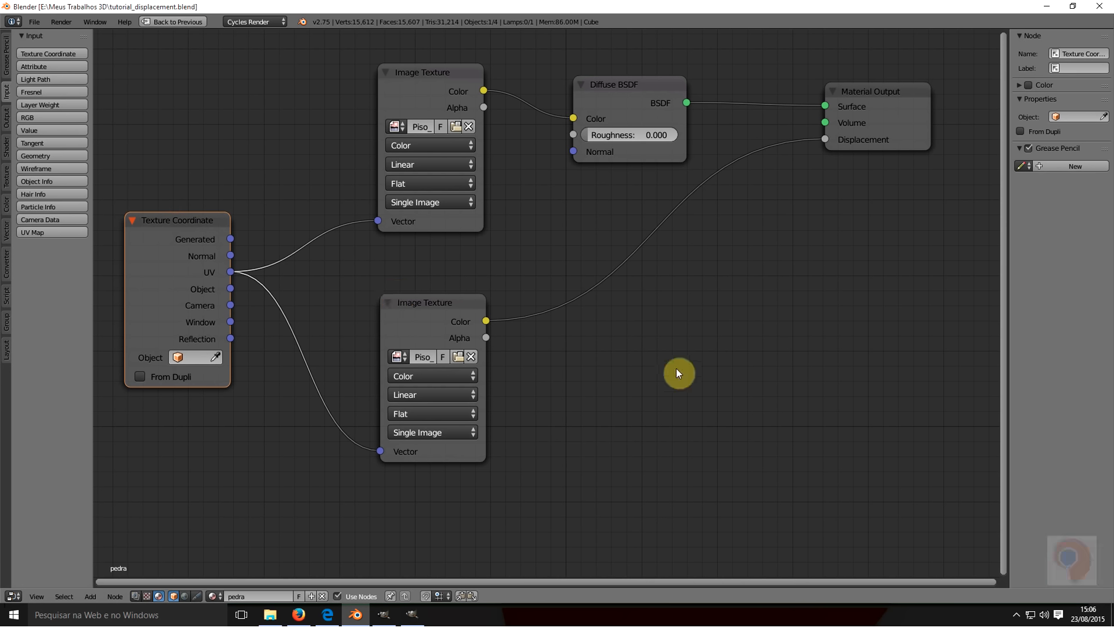
Step: Restore the full layout with the cube's mesh data properties shown and set the 3D viewport shading to Rendered
key(shift+space)
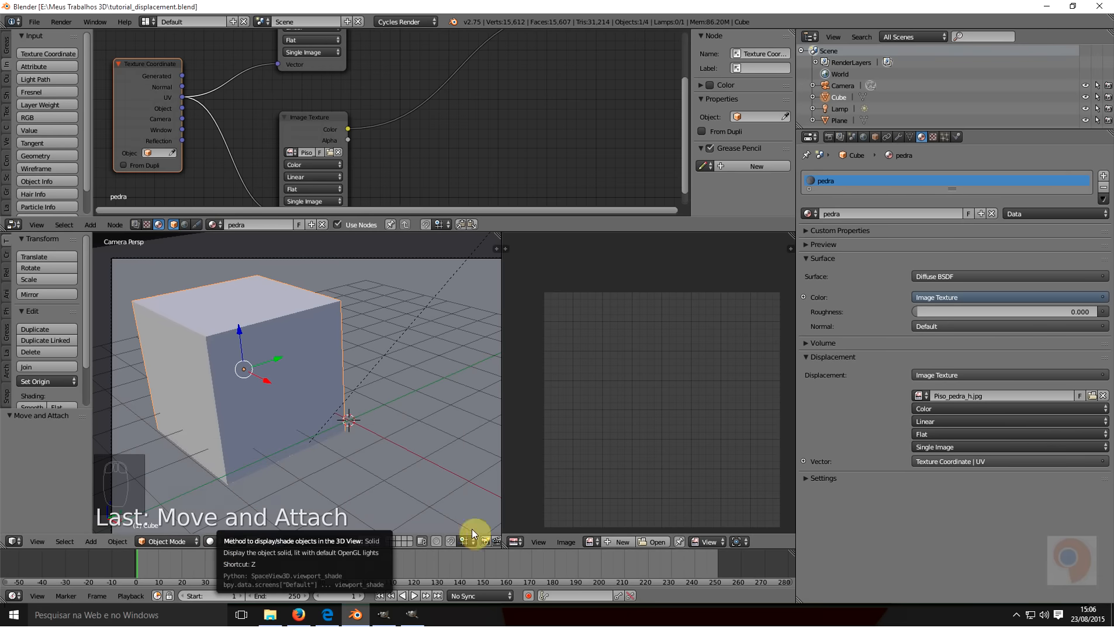
click(913, 136)
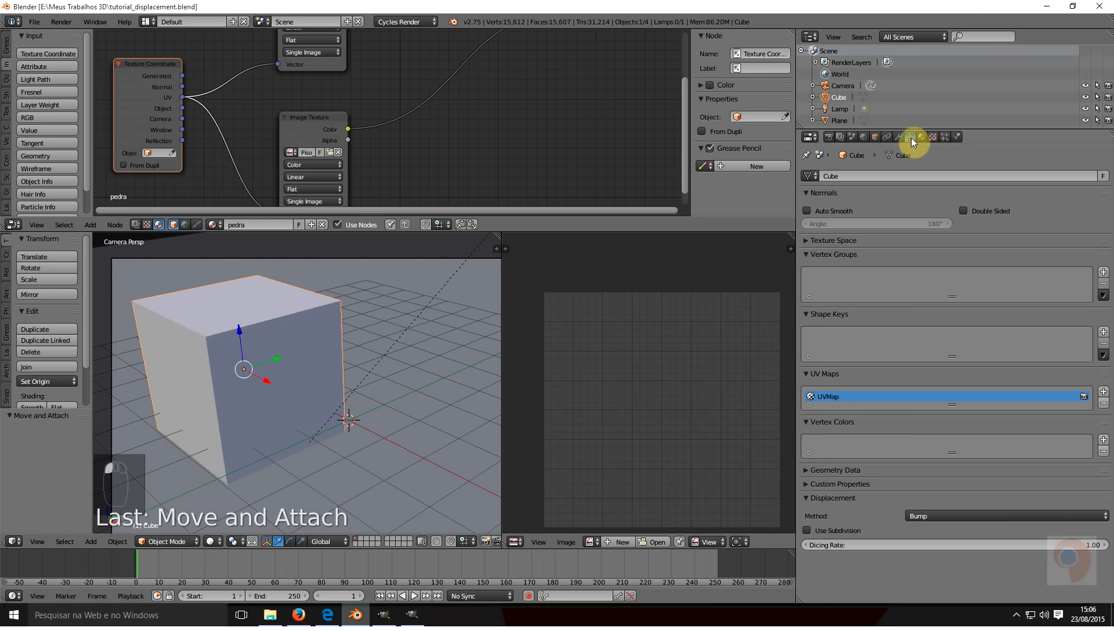
click(214, 541)
click(240, 465)
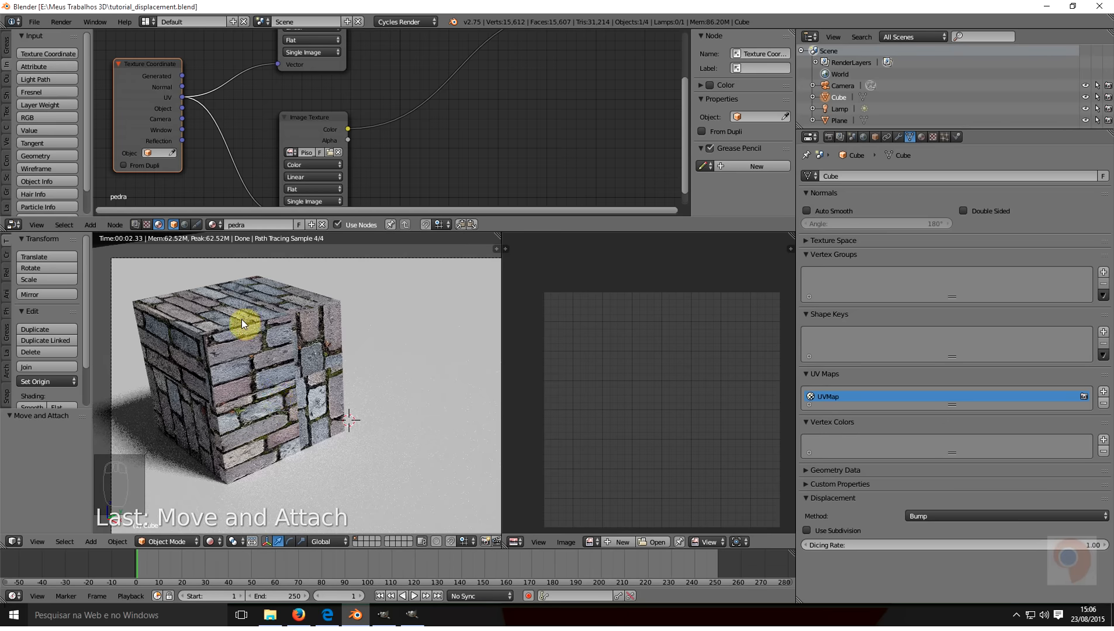
Step: Set the cube's displacement method to True in its mesh data properties
scroll(240, 320, up, 4)
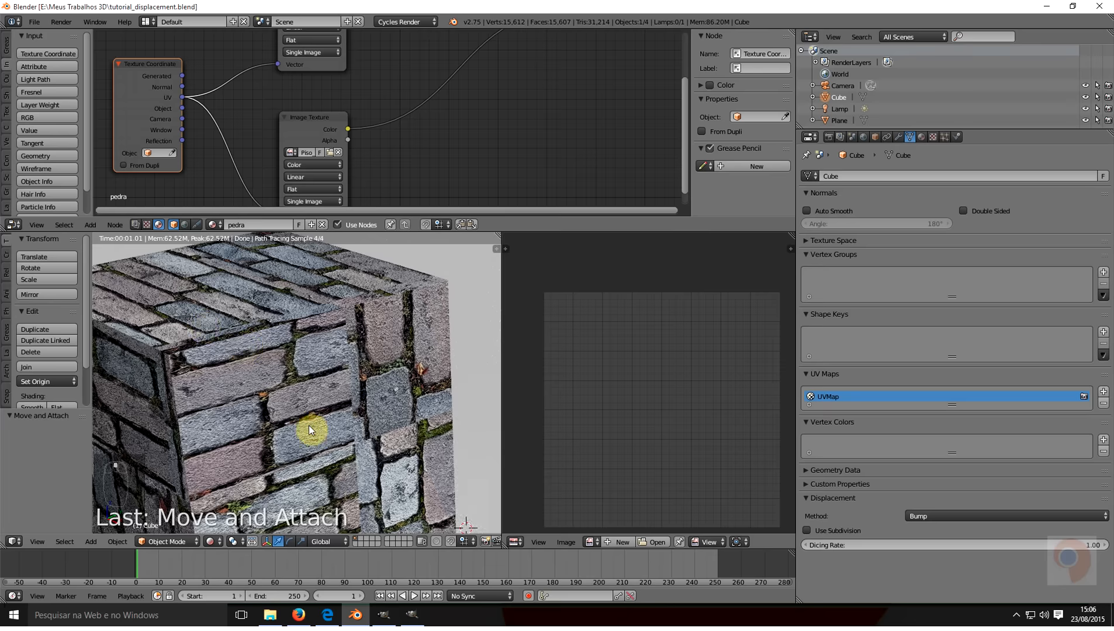
scroll(253, 343, down, 6)
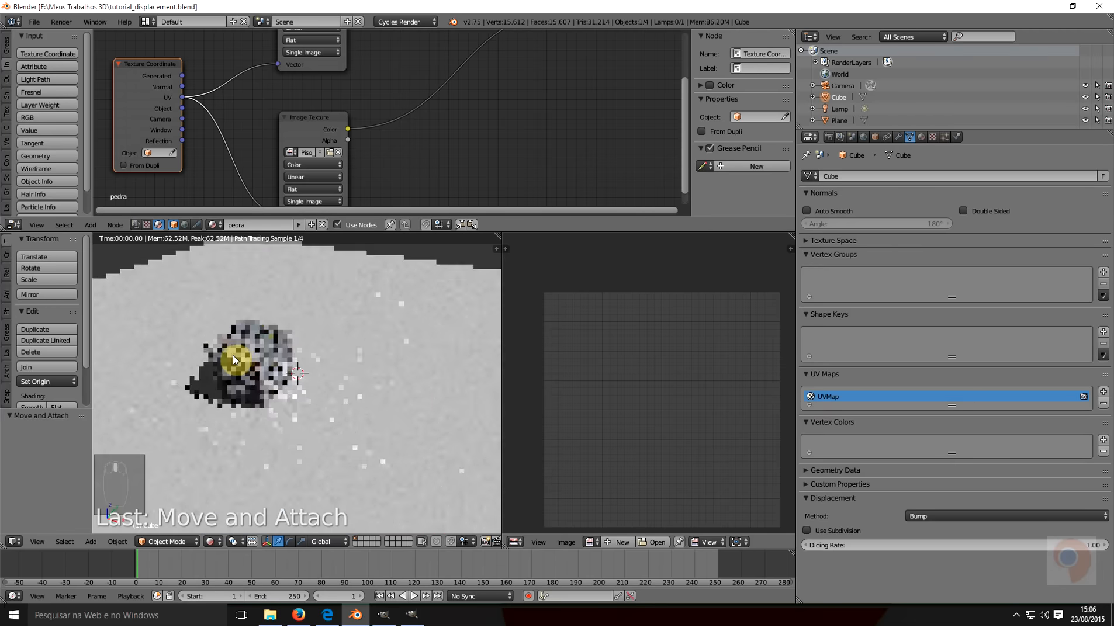
scroll(229, 355, up, 6)
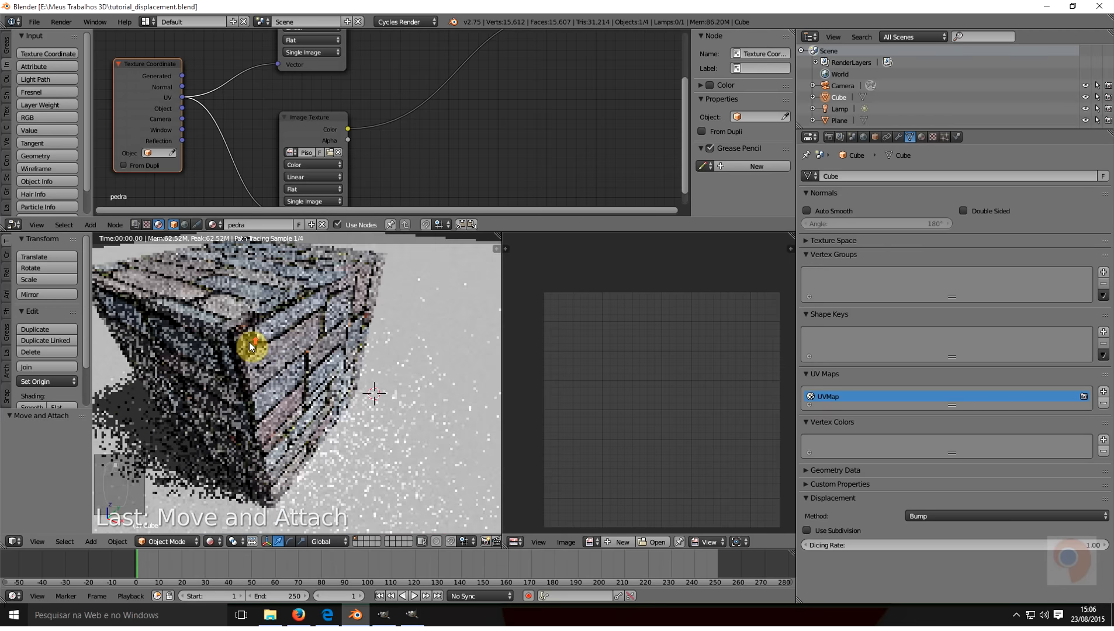
scroll(228, 336, up, 2)
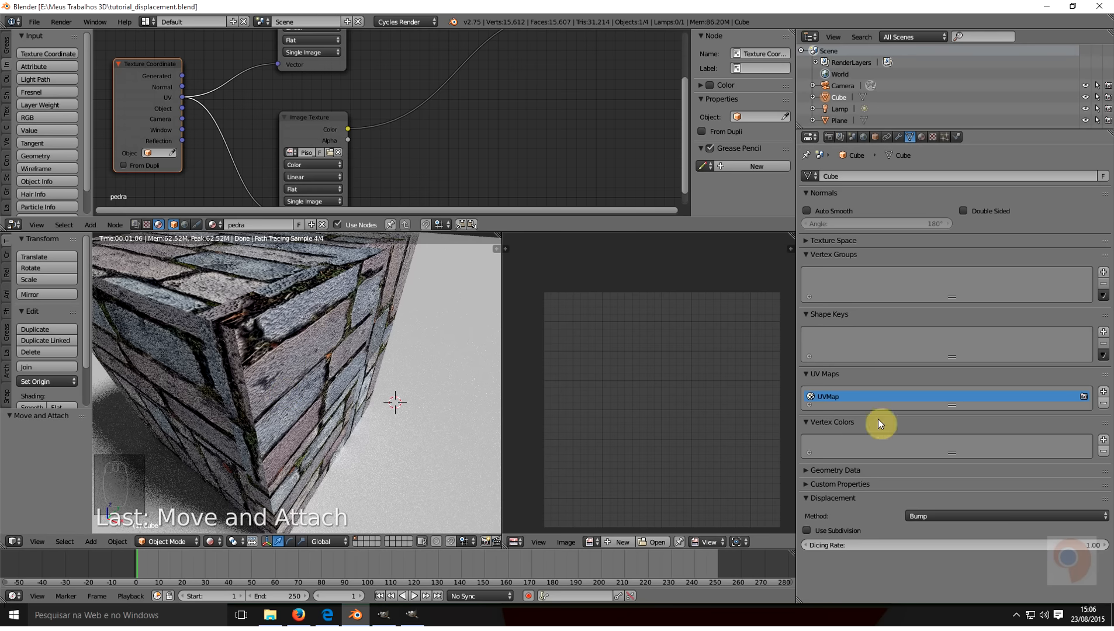
click(932, 517)
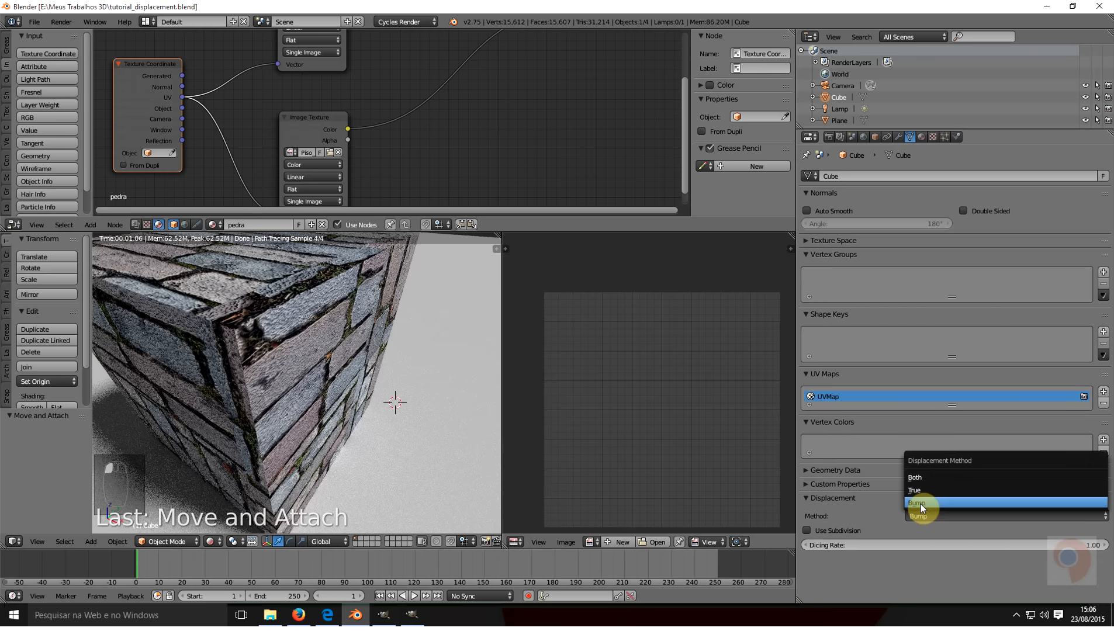
click(921, 494)
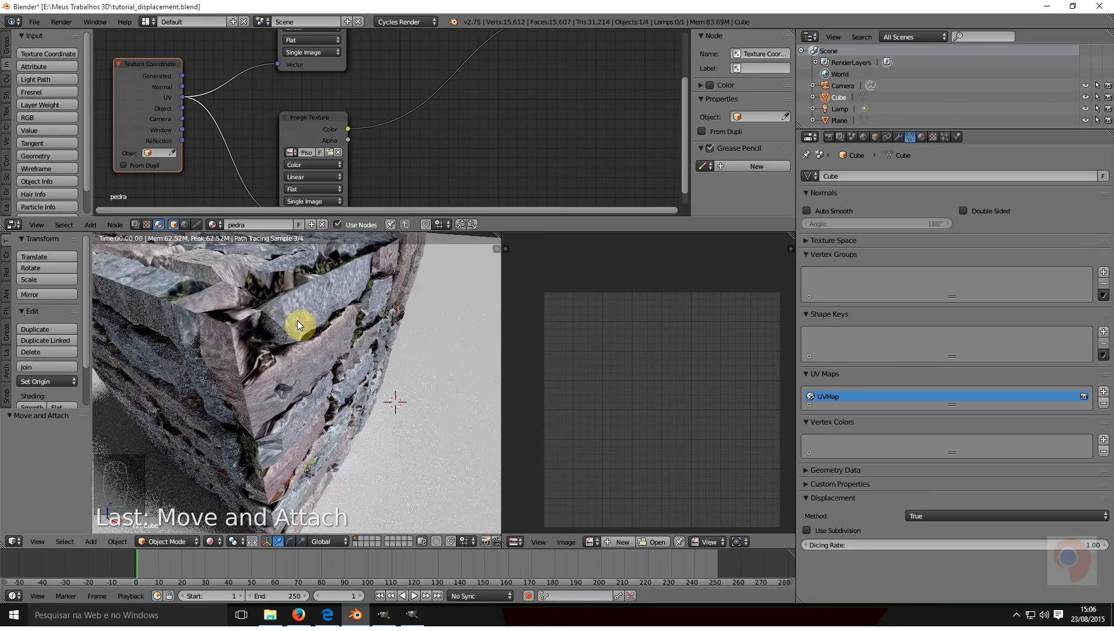
Step: Examine the displaced stone surface of the rendered cube in a maximized 3D viewport from an angled view and the right side
scroll(316, 289, down, 6)
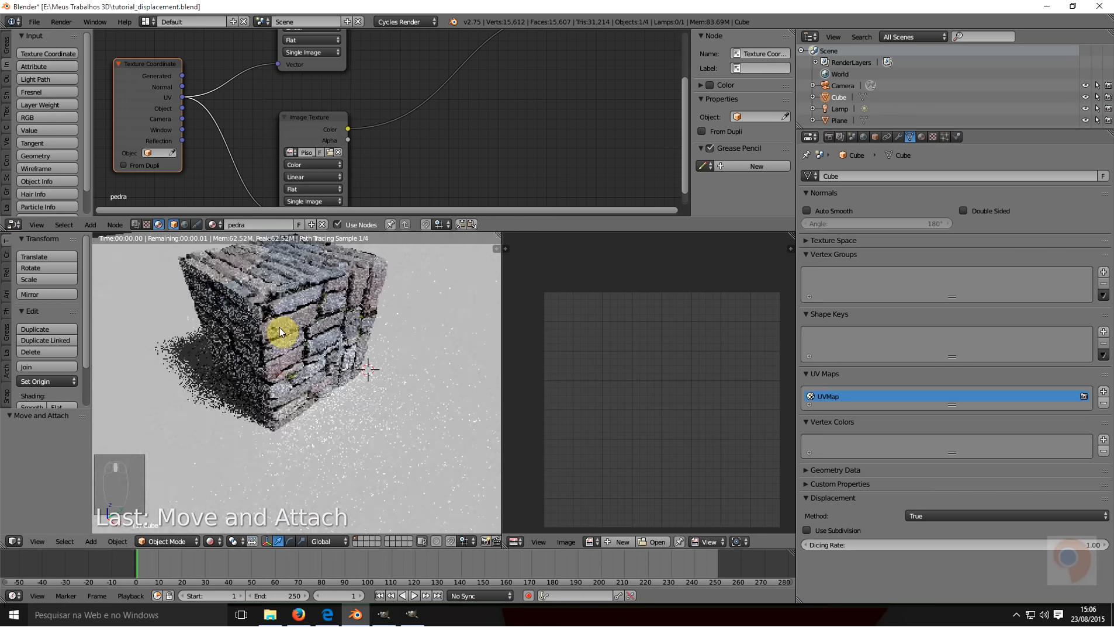
key(shift+space)
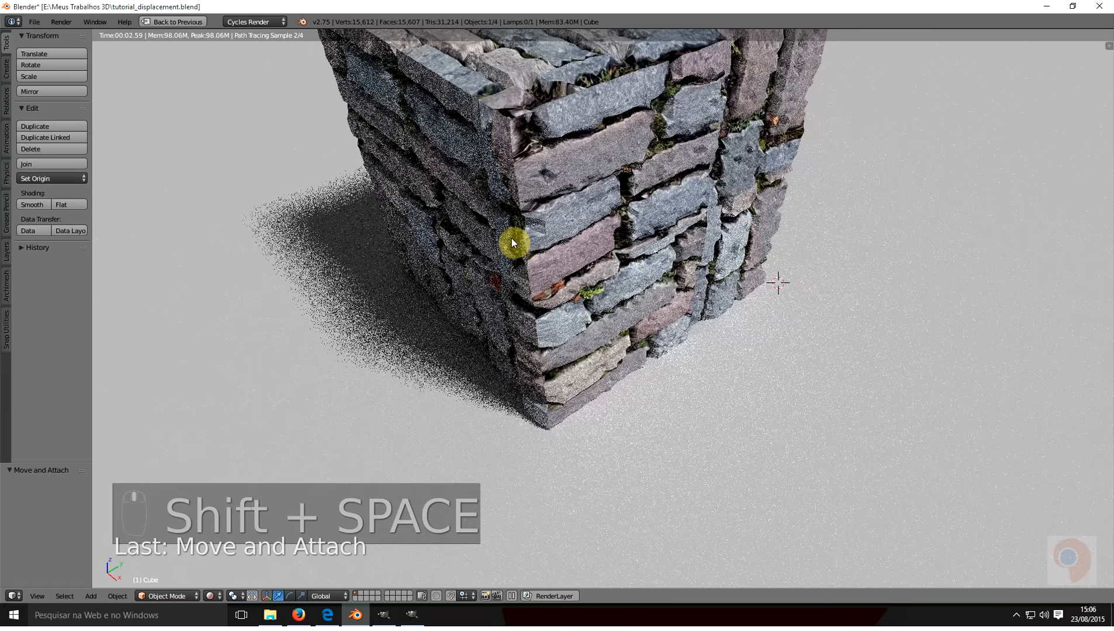
middle_drag(550, 108, 625, 119)
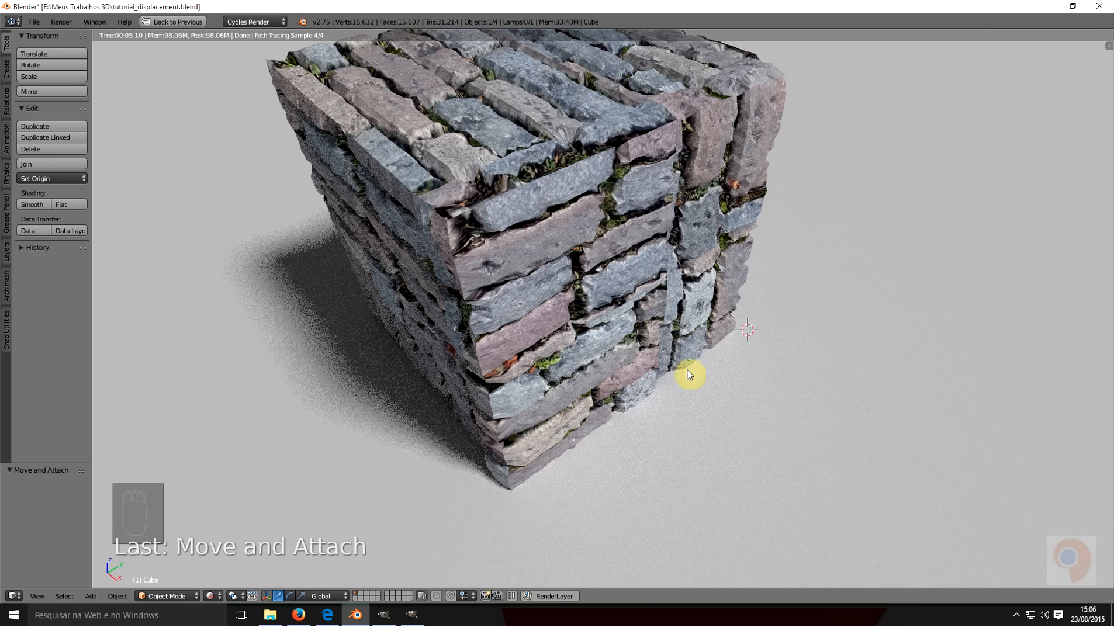
key(KP_3)
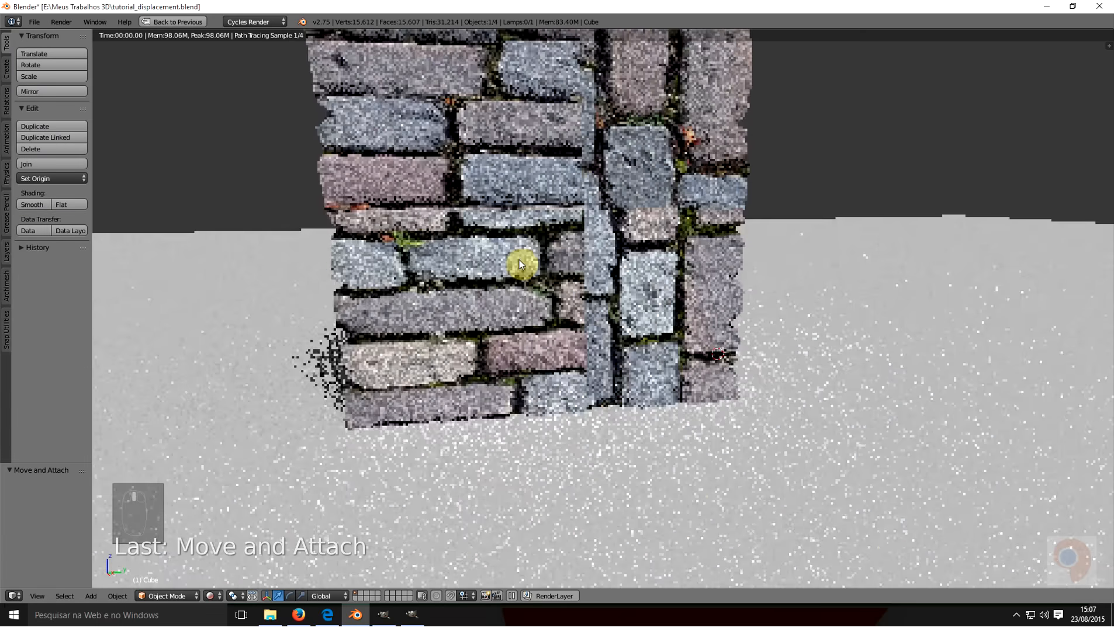
shift+middle_drag(409, 94, 426, 177)
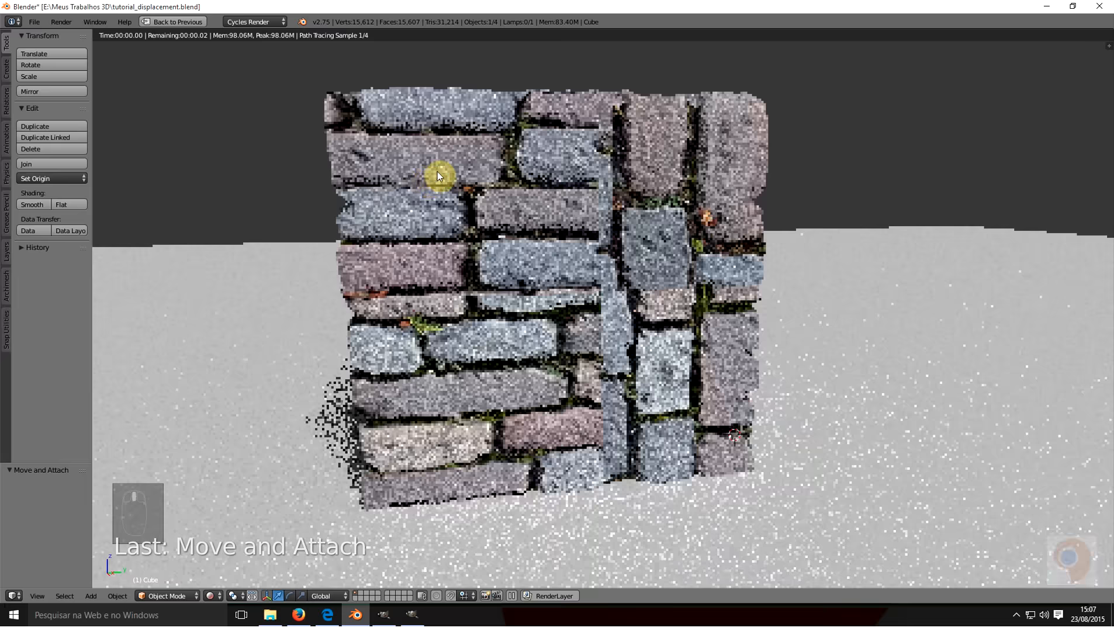
middle_drag(473, 321, 532, 390)
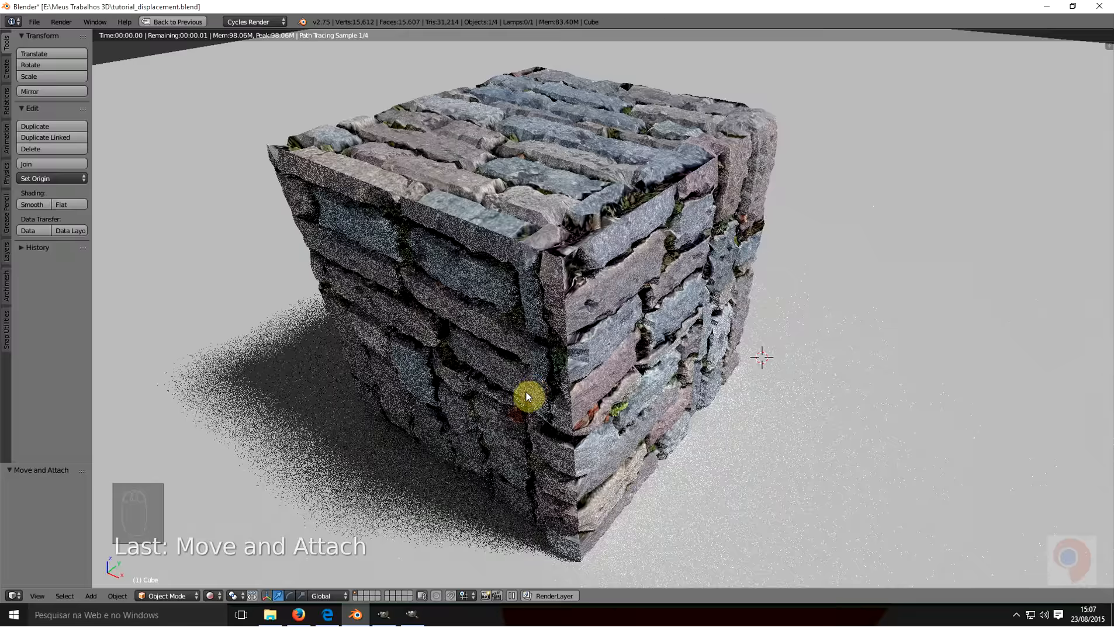
key(shift+space)
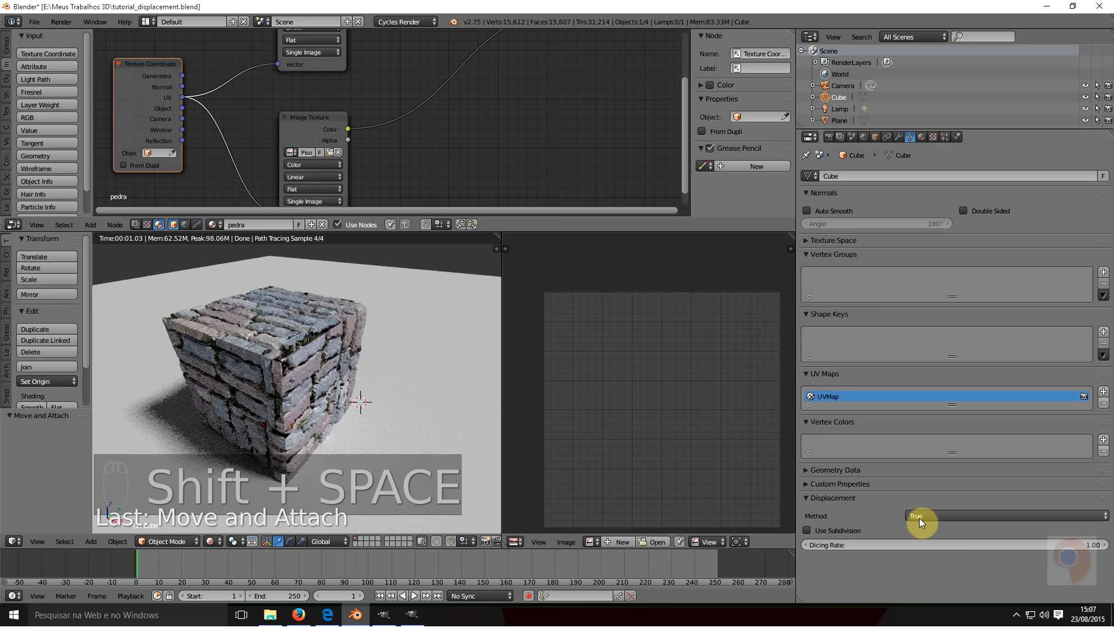
Step: Set the cube's displacement method to Both and view the rendered cube up close
click(929, 517)
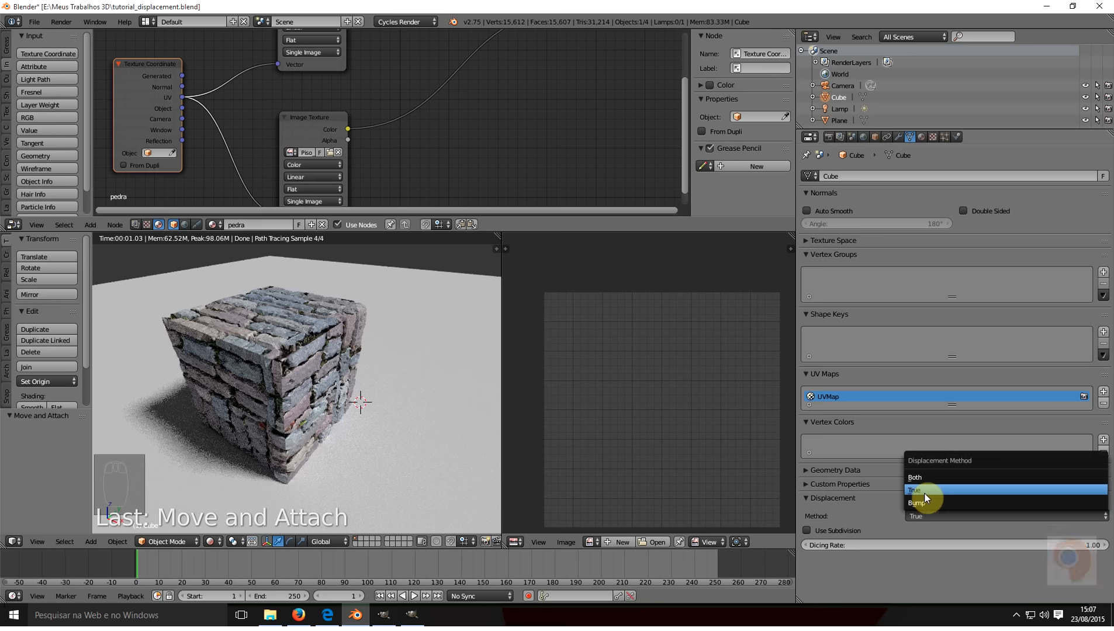
click(922, 479)
scroll(224, 314, up, 4)
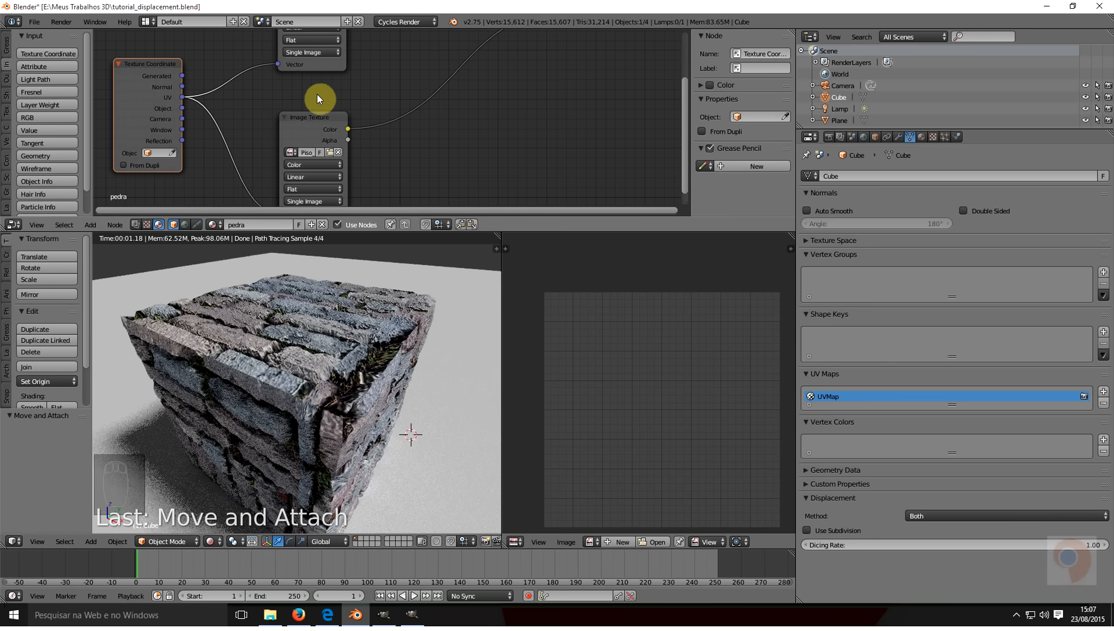
Step: Set the 3D viewport shading to Solid and maximize the node editor
click(211, 544)
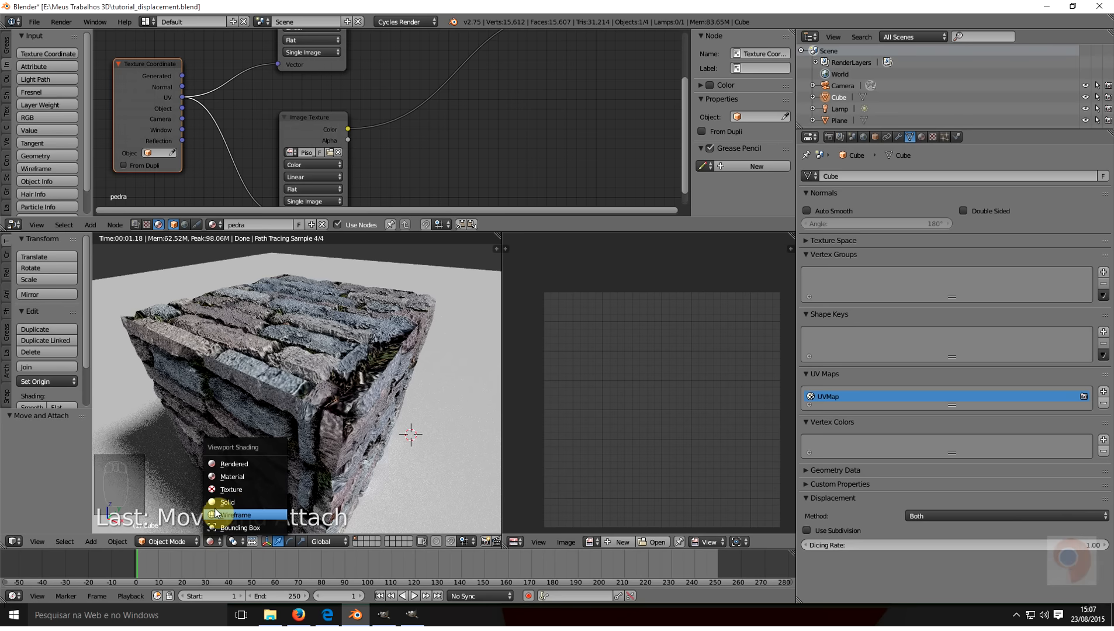
click(229, 502)
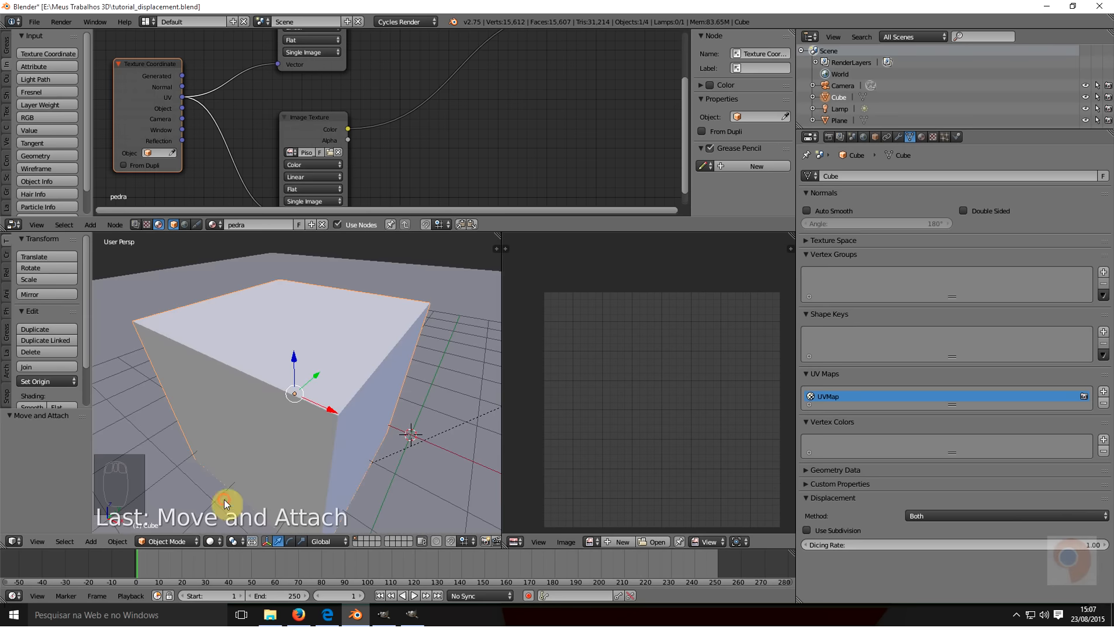
scroll(254, 129, down, 1)
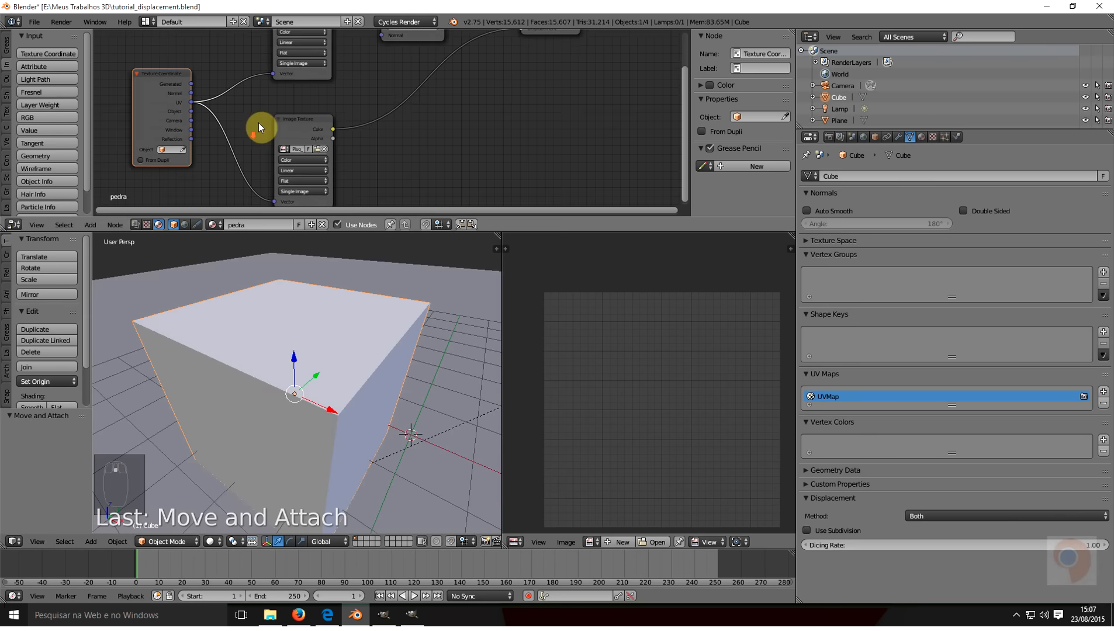
key(ctrl+space)
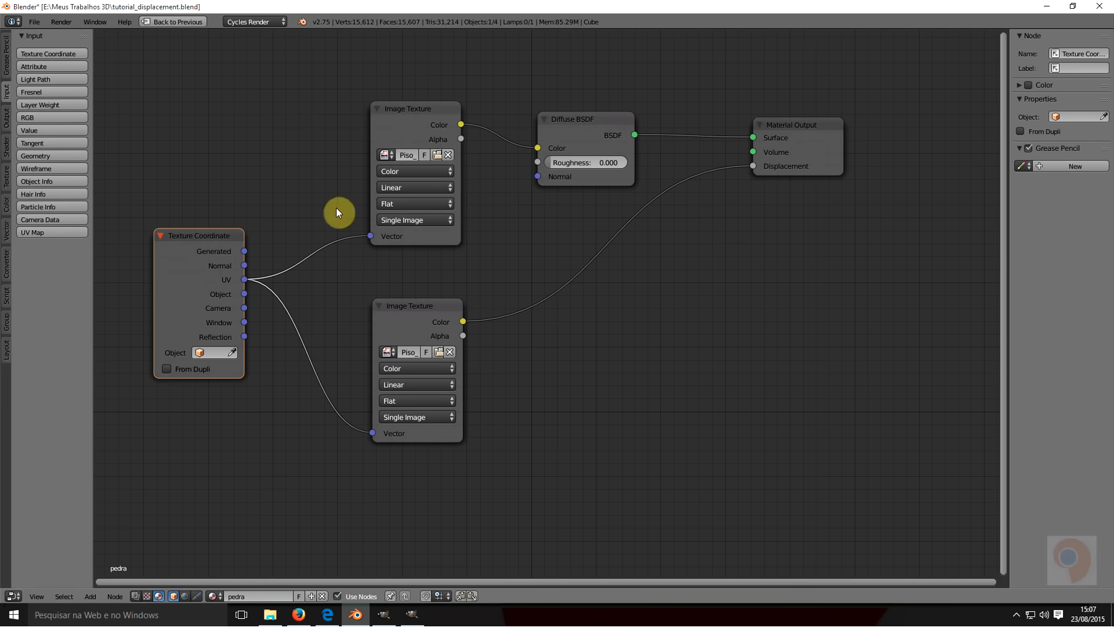
Step: Spread the Material Output and Texture Coordinate nodes apart and insert a Mapping node into the UV link to the lower Image Texture
drag(768, 125, 812, 121)
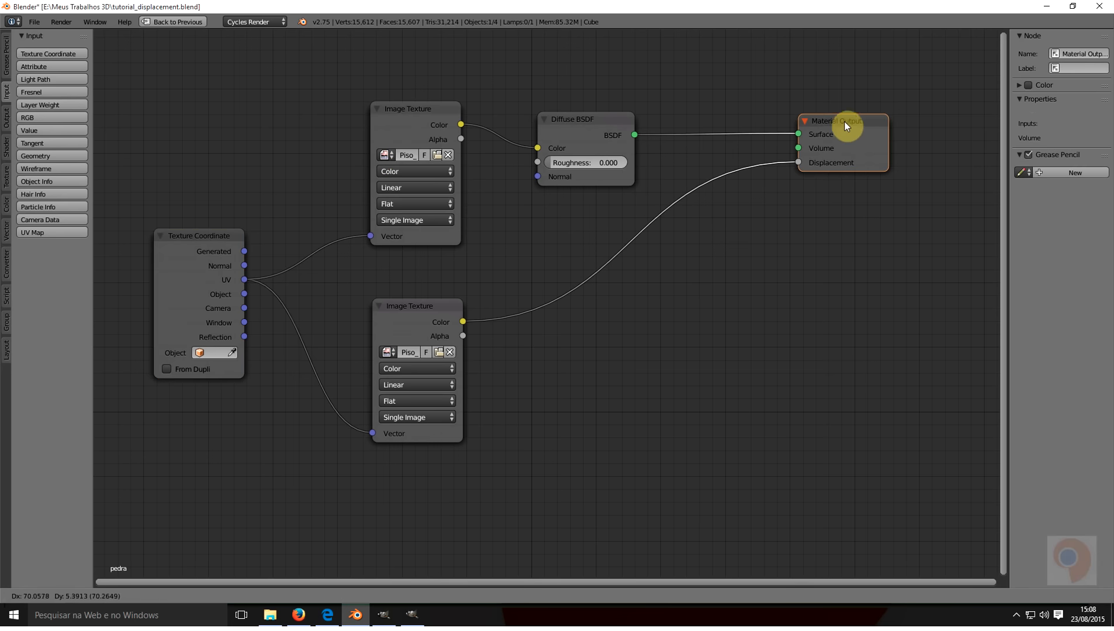
drag(186, 248, 177, 225)
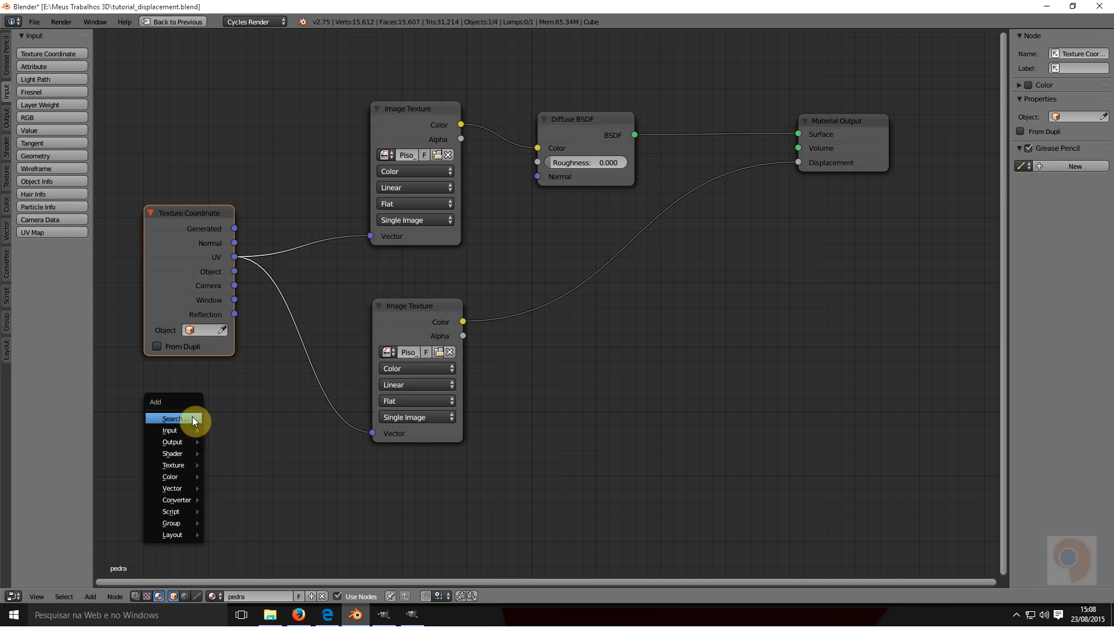
key(shift+a)
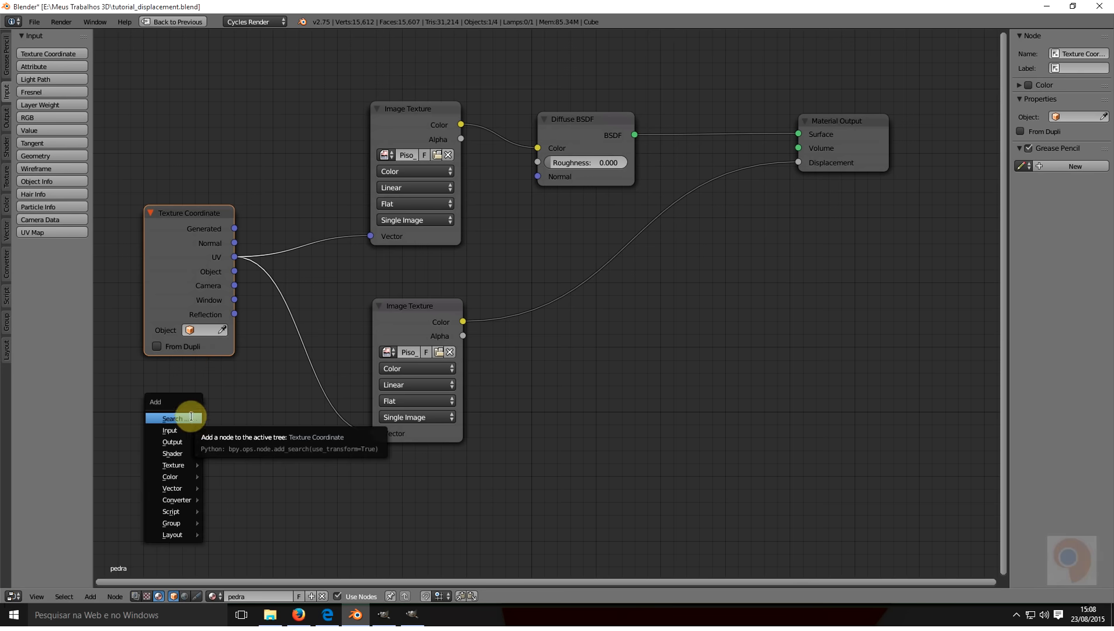
click(193, 419)
text(ma)
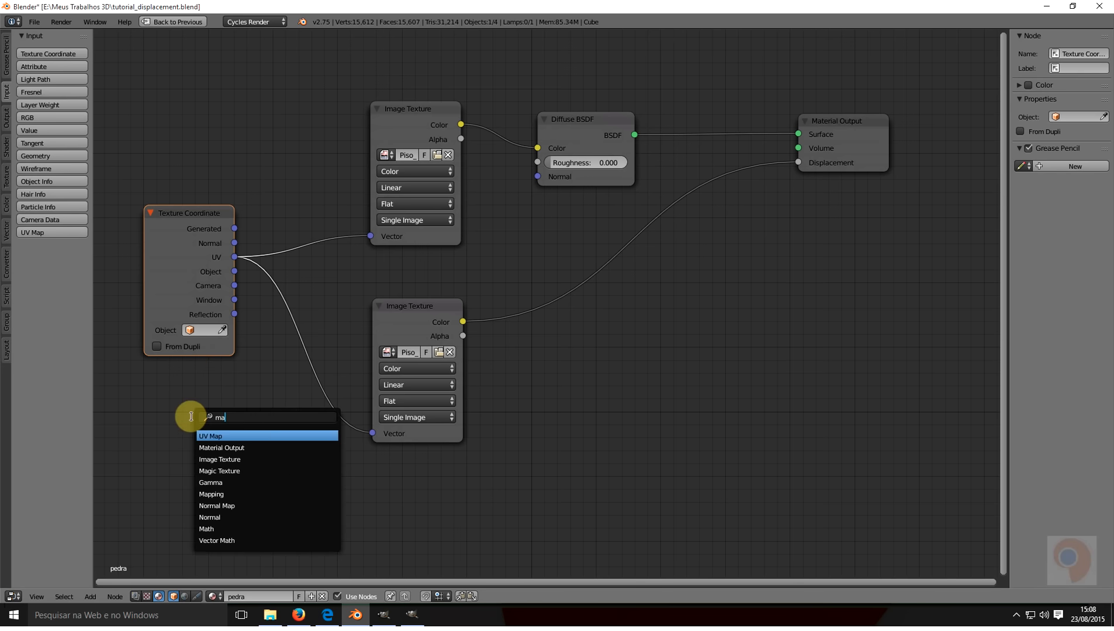
click(226, 495)
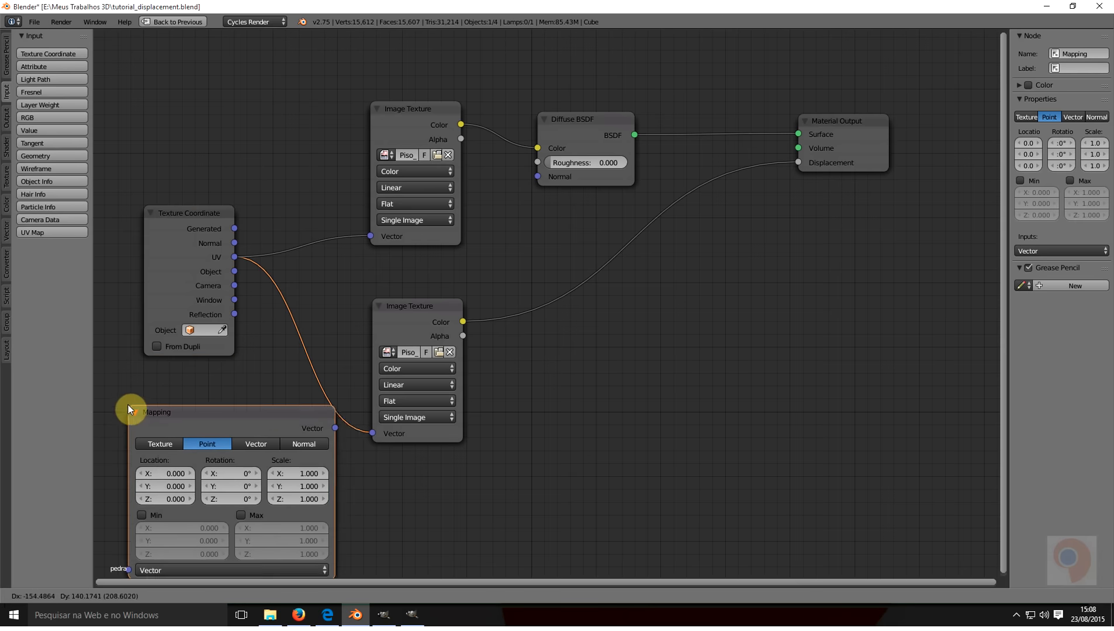
click(129, 407)
drag(195, 215, 159, 151)
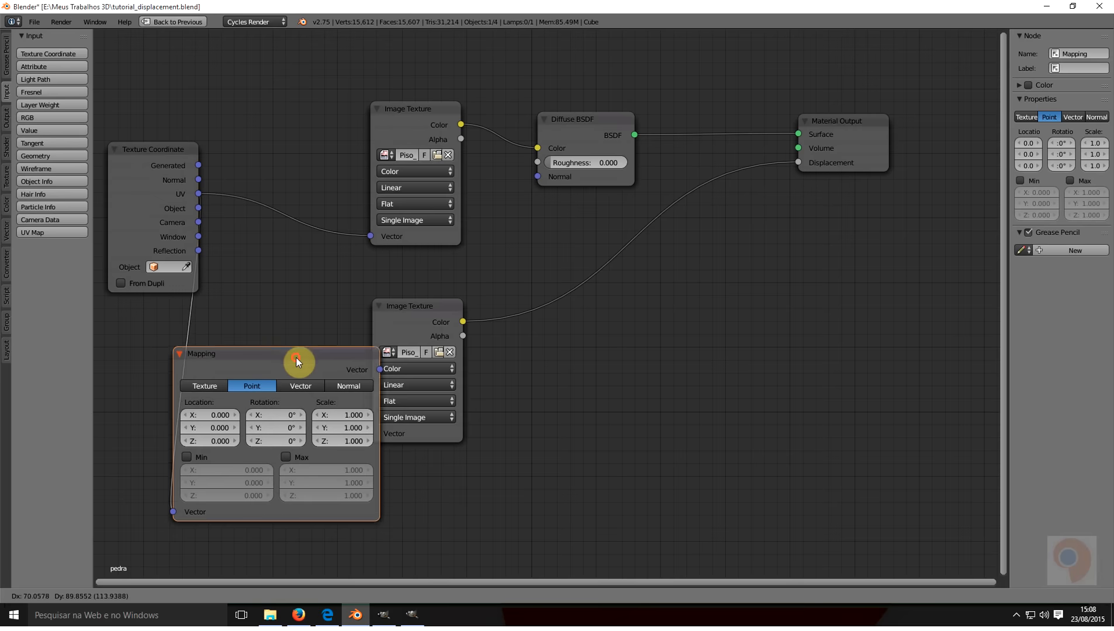